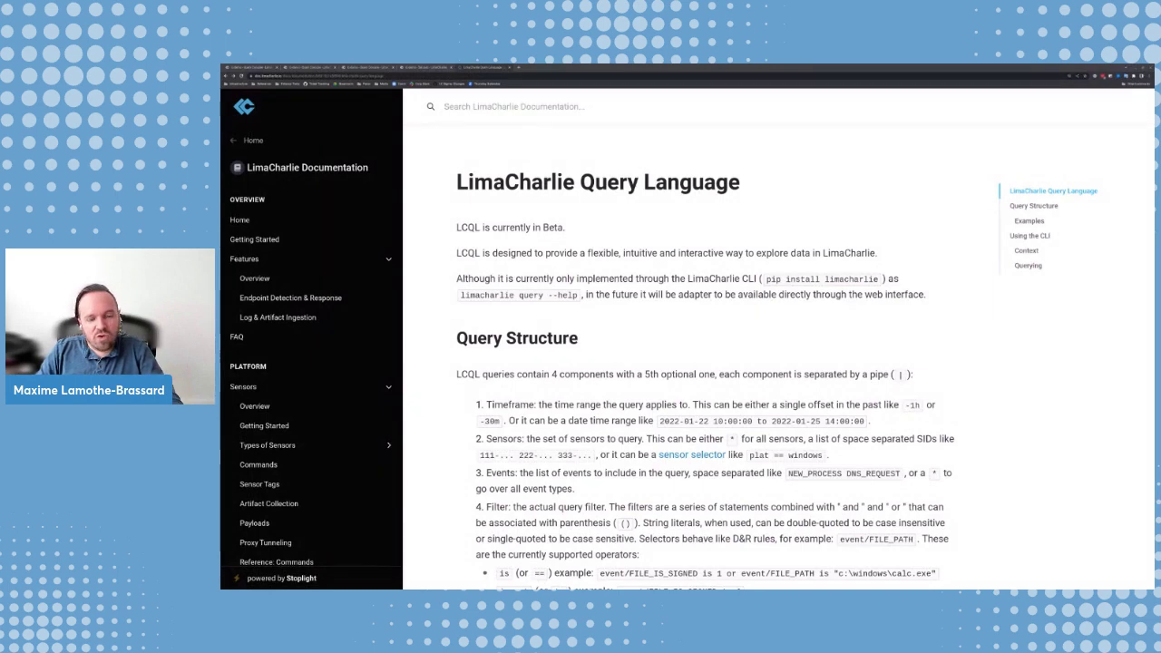
Read the LimaCharlie Query Language documentation on query structure, filter operators, projection and the domain count and prevalence examples.
{"action": "scroll", "coordinate": [688, 340], "scroll_direction": "down", "scroll_amount": 2}
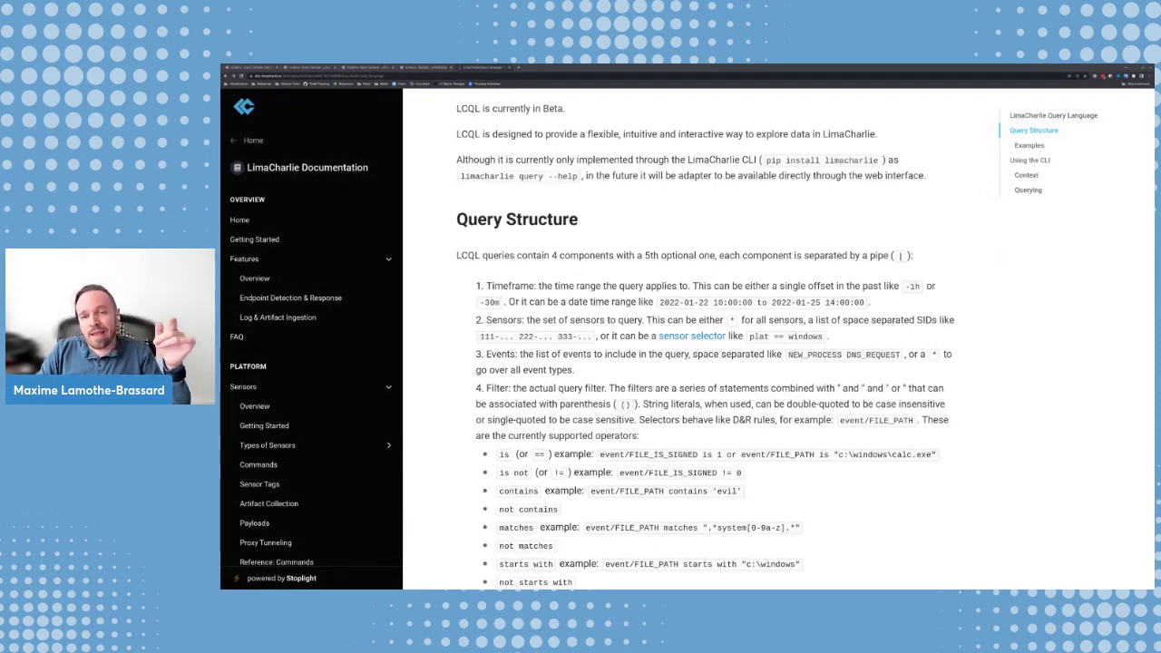
{"action": "scroll", "coordinate": [778, 340], "scroll_direction": "down", "scroll_amount": 1}
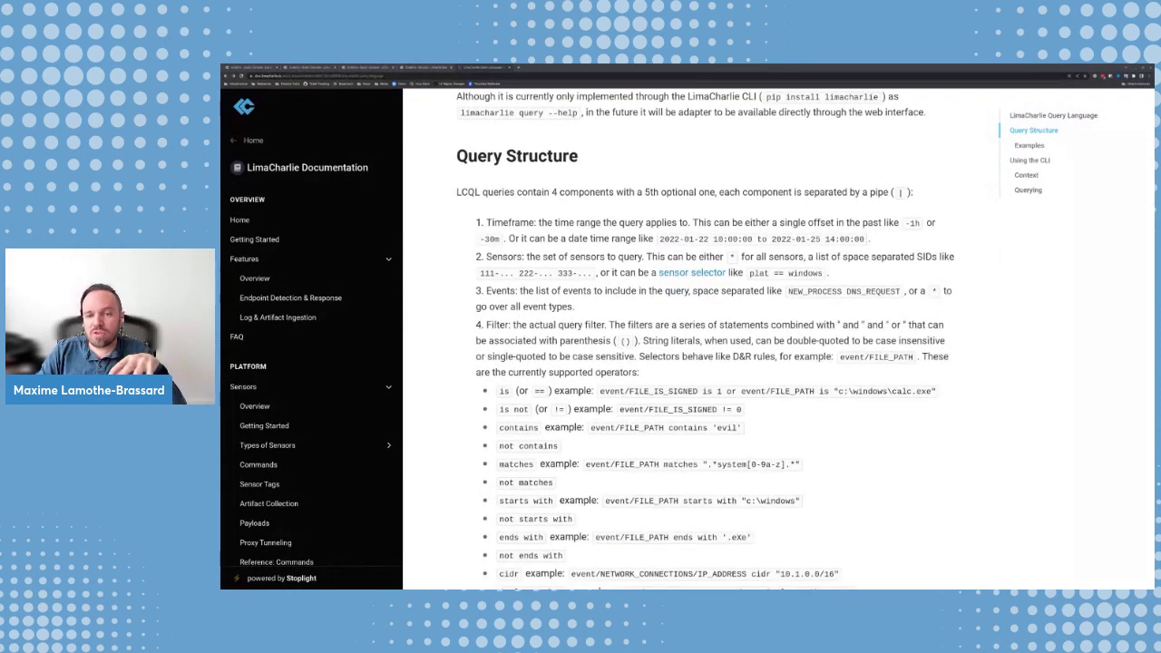
{"action": "scroll", "coordinate": [715, 339], "scroll_direction": "down", "scroll_amount": 3}
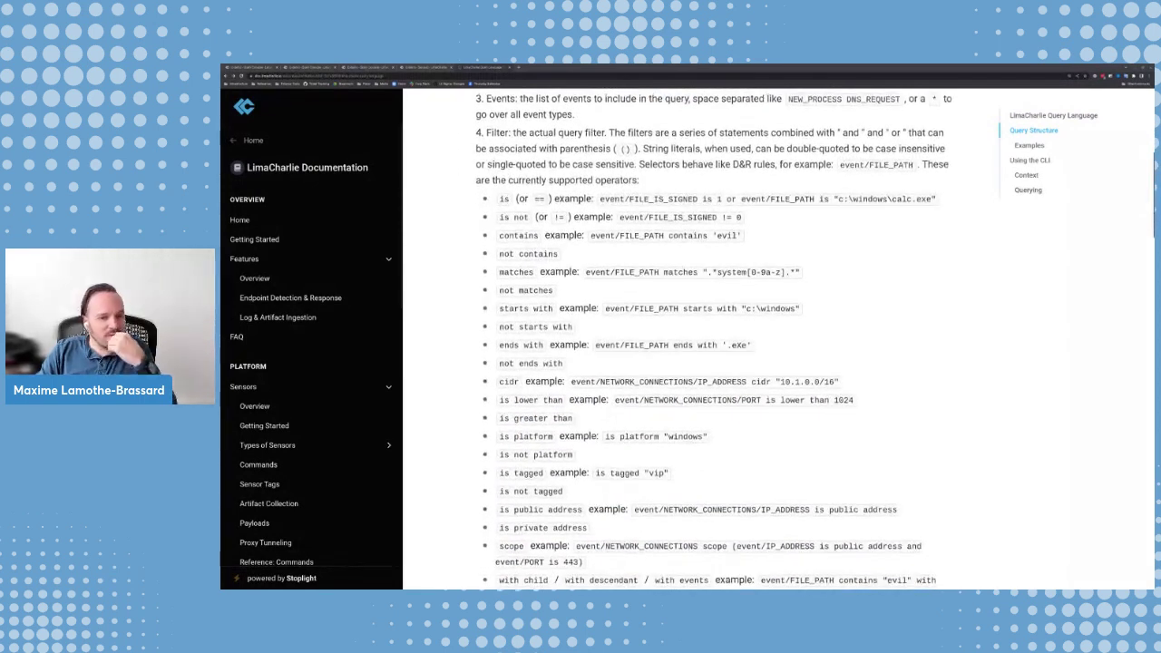
{"action": "scroll", "coordinate": [715, 340], "scroll_direction": "down", "scroll_amount": 1}
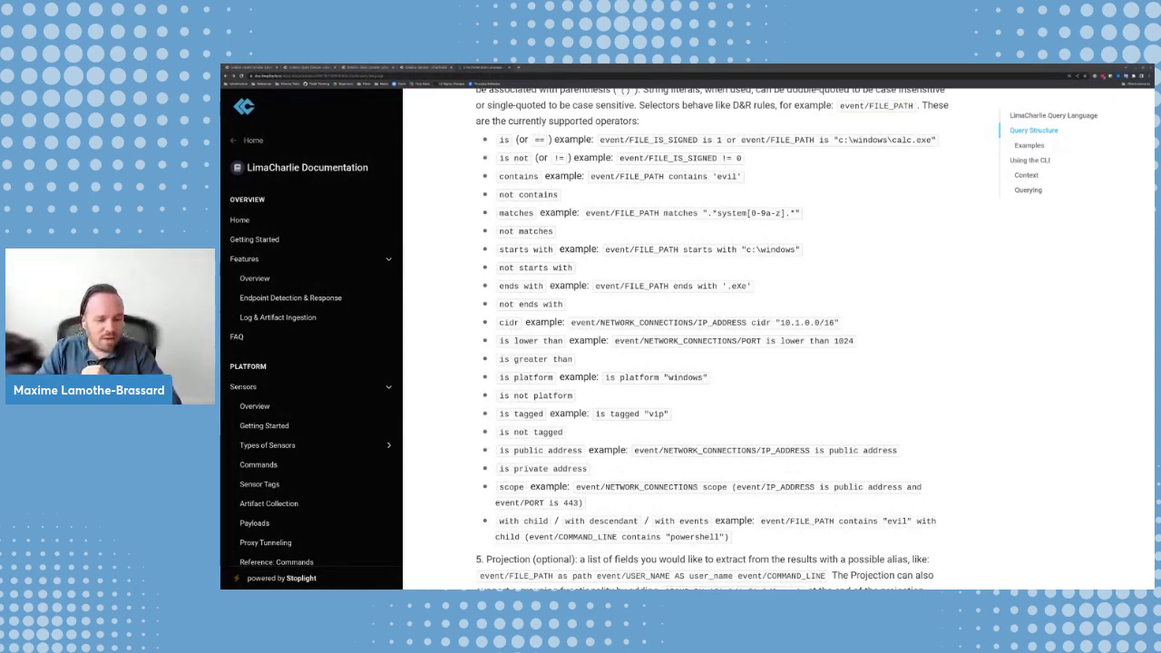
{"action": "scroll", "coordinate": [705, 339], "scroll_direction": "down", "scroll_amount": 3}
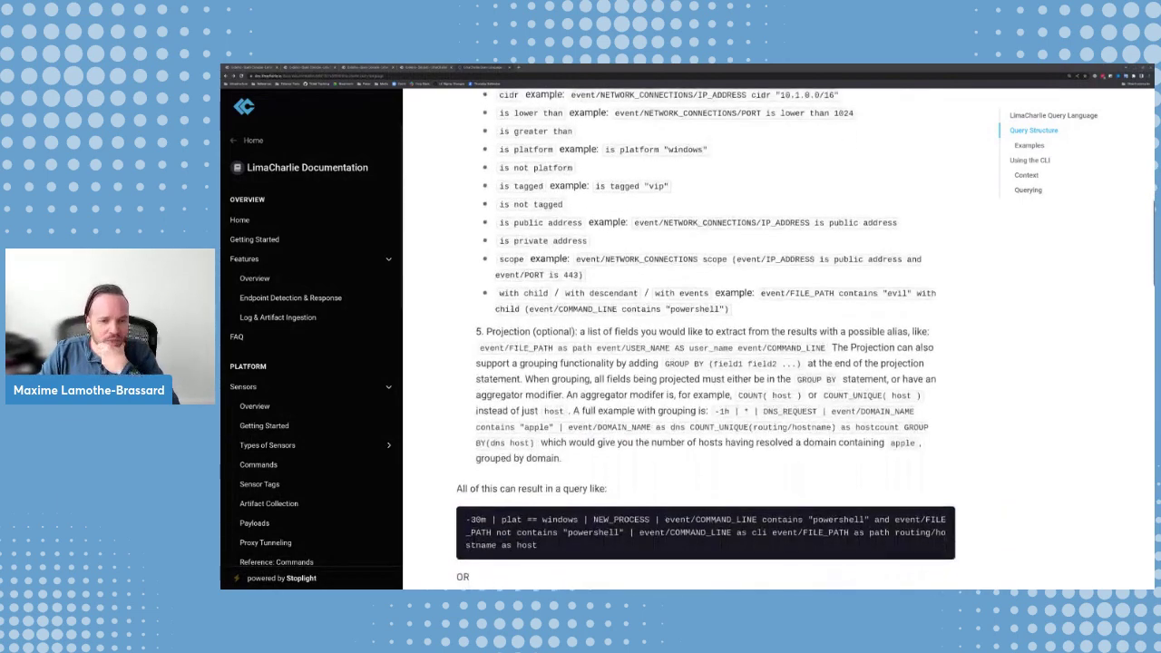
{"action": "scroll", "coordinate": [705, 340], "scroll_direction": "down", "scroll_amount": 4}
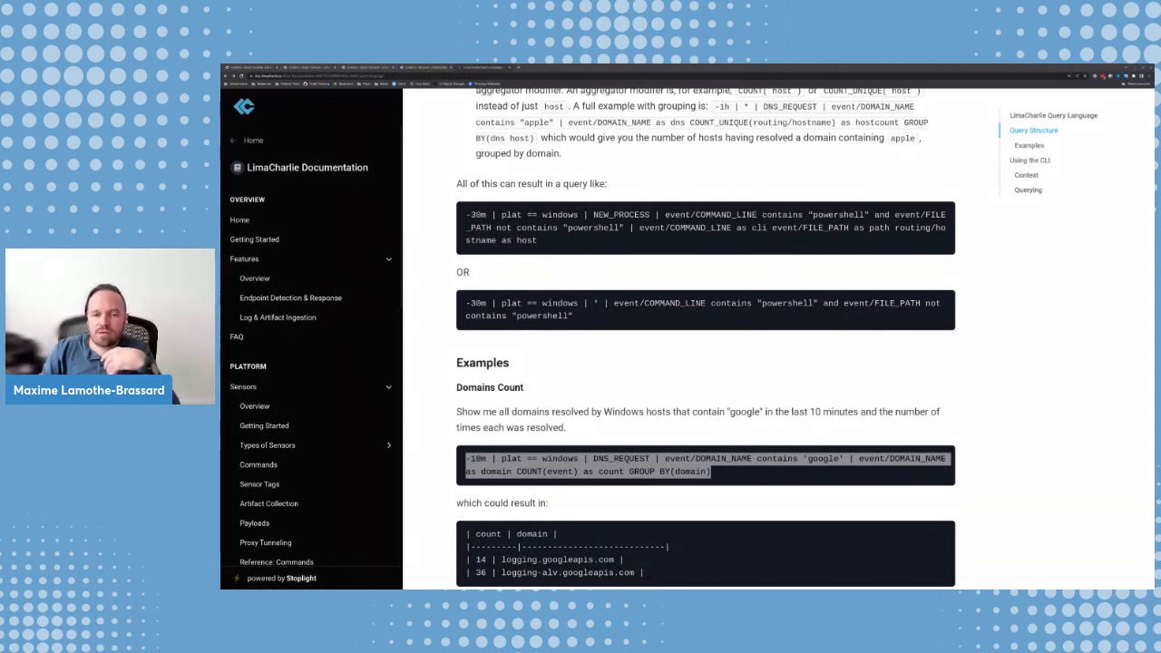
{"action": "scroll", "coordinate": [706, 338], "scroll_direction": "down", "scroll_amount": 2}
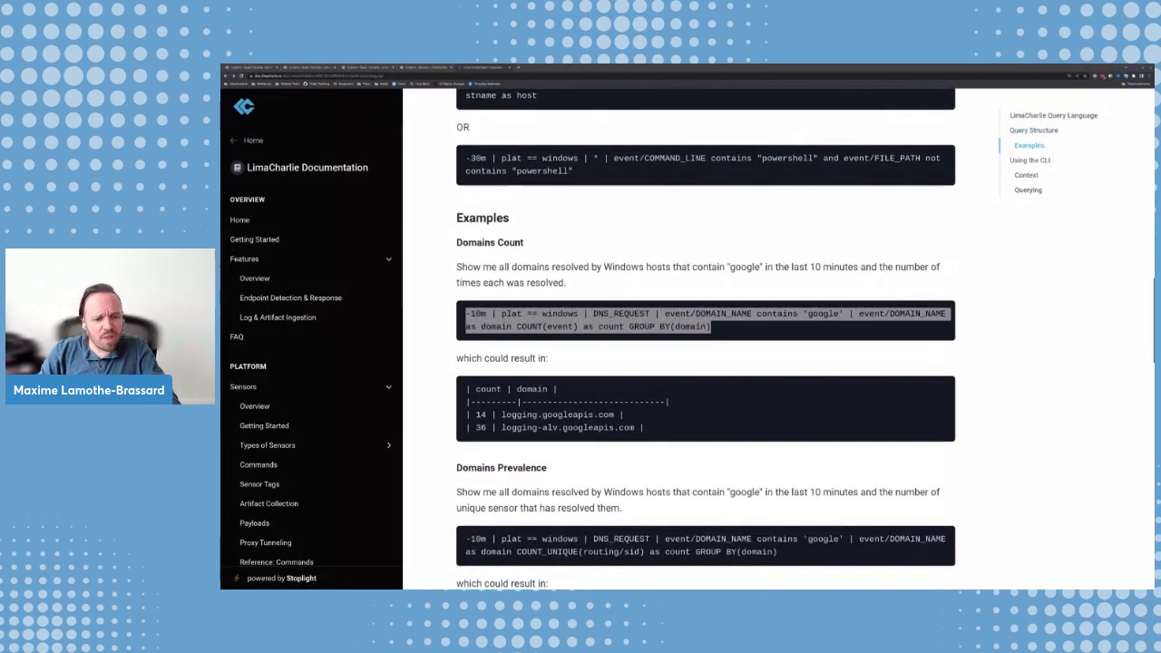
{"action": "scroll", "coordinate": [706, 343], "scroll_direction": "down", "scroll_amount": 1}
{"action": "scroll", "coordinate": [706, 343], "scroll_direction": "up", "scroll_amount": 1}
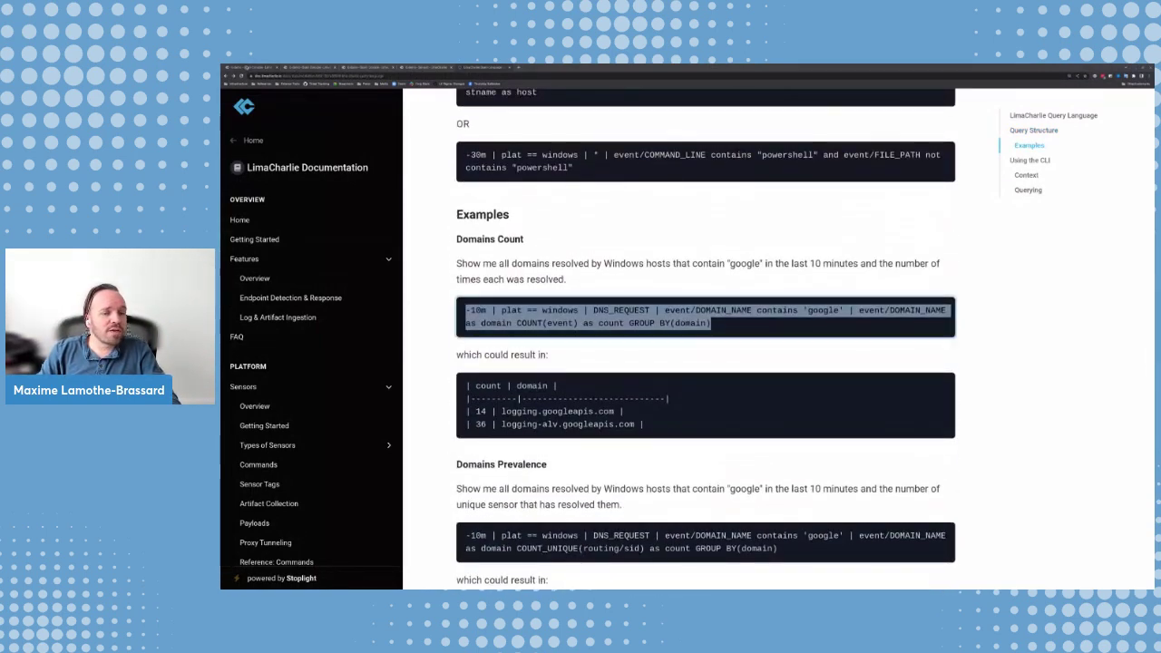
Switch to the Query Console and examine the prepared query's timeframe, sensors and NETWORK_CONNECTIONS events components with their inline help.
{"action": "left_click", "coordinate": [246, 68]}
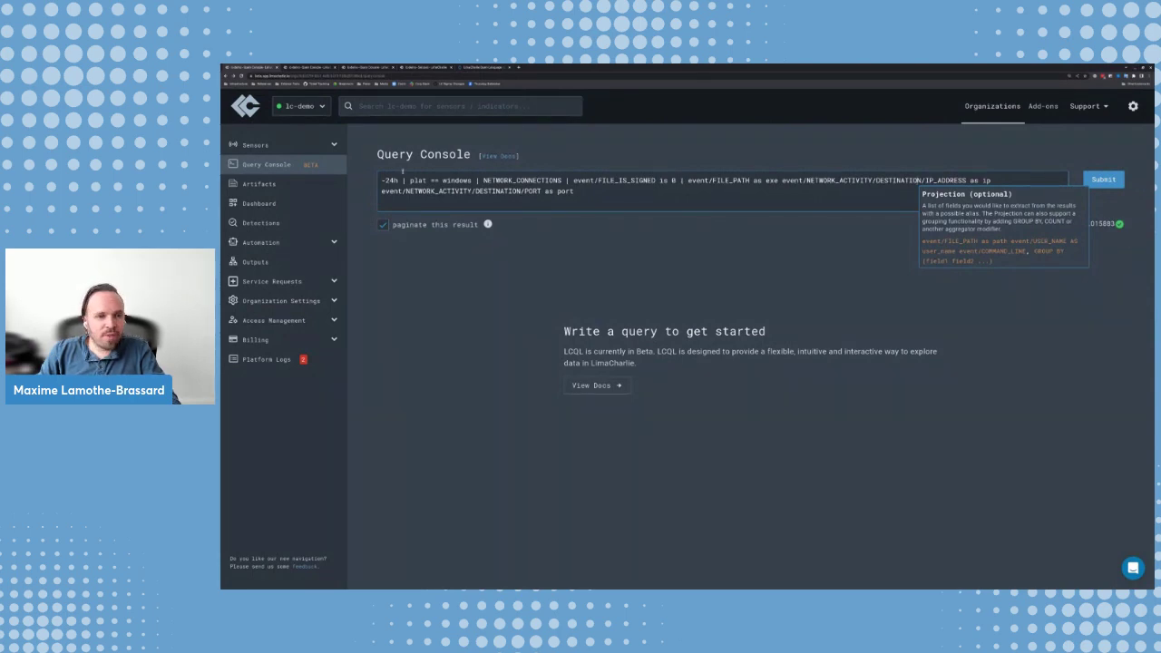
{"action": "left_click", "coordinate": [386, 181]}
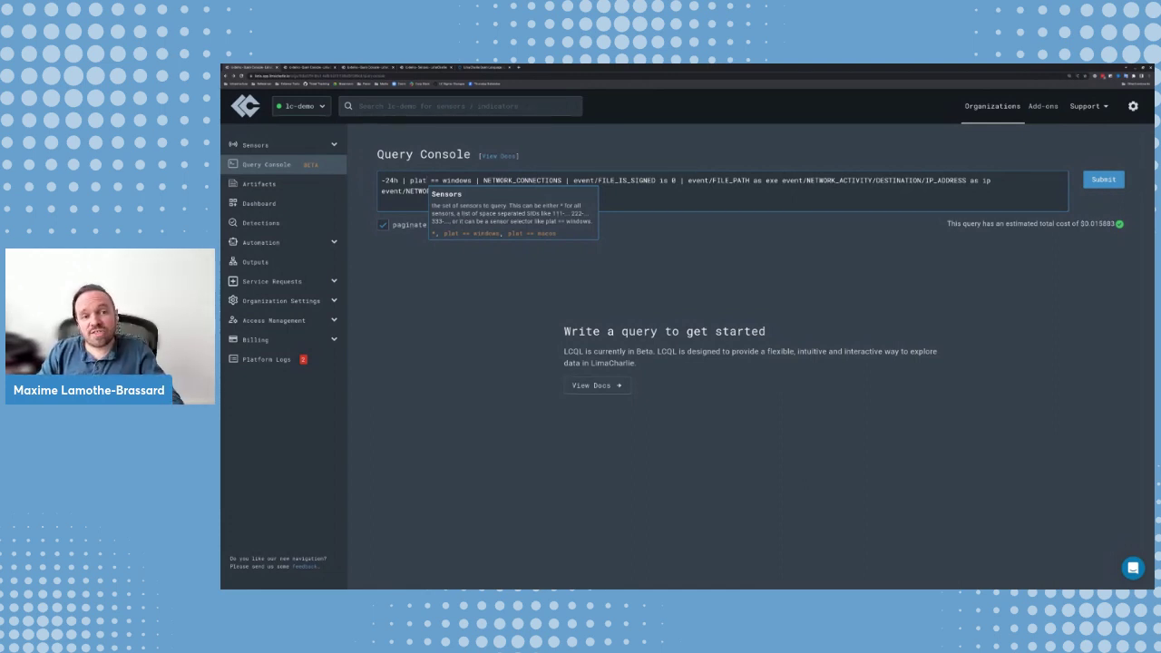
{"action": "key", "text": "Left"}
{"action": "key", "text": "Left"}
{"action": "key", "text": "Left"}
{"action": "key", "text": "Left"}
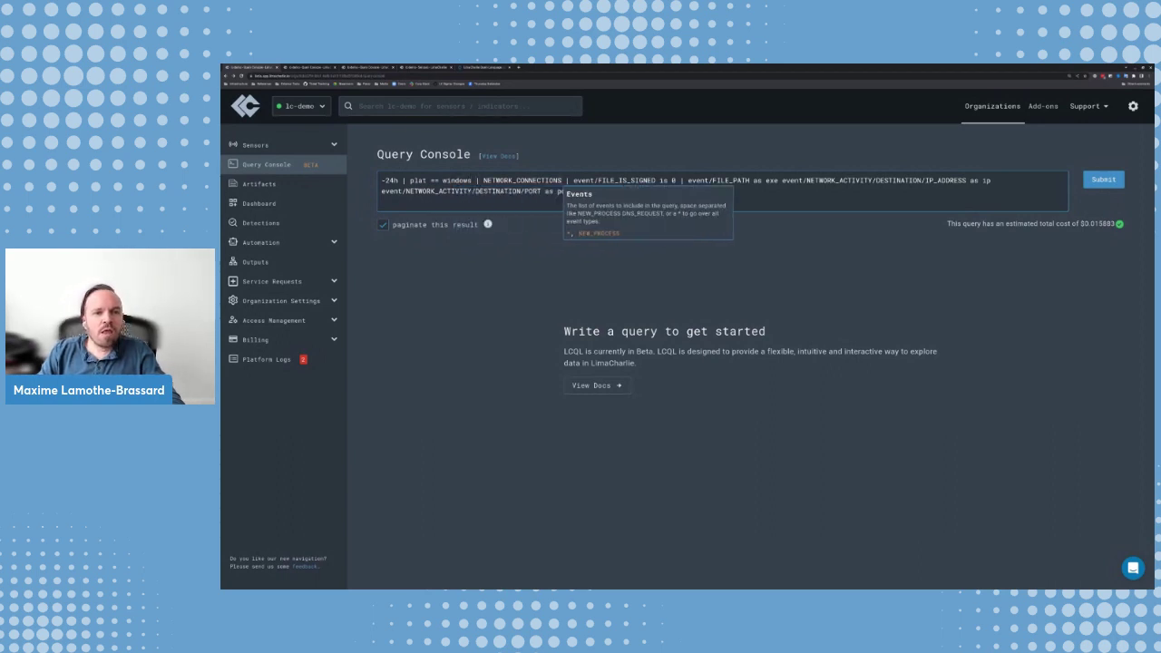
{"action": "double_click", "coordinate": [522, 180]}
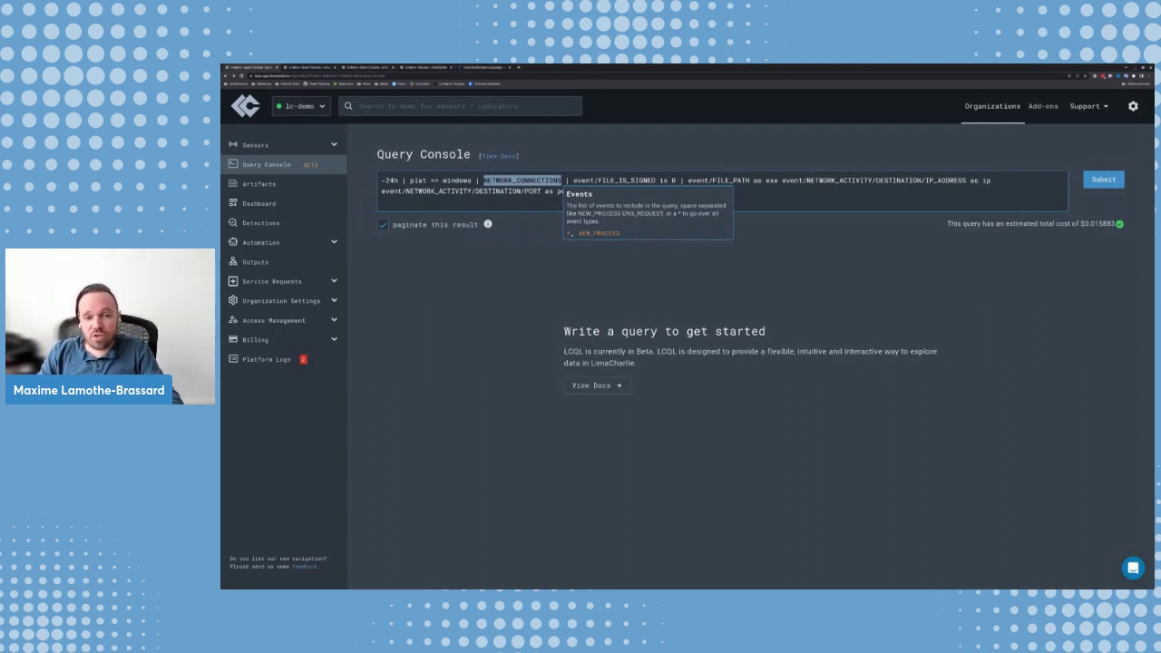
{"action": "left_click", "coordinate": [562, 181]}
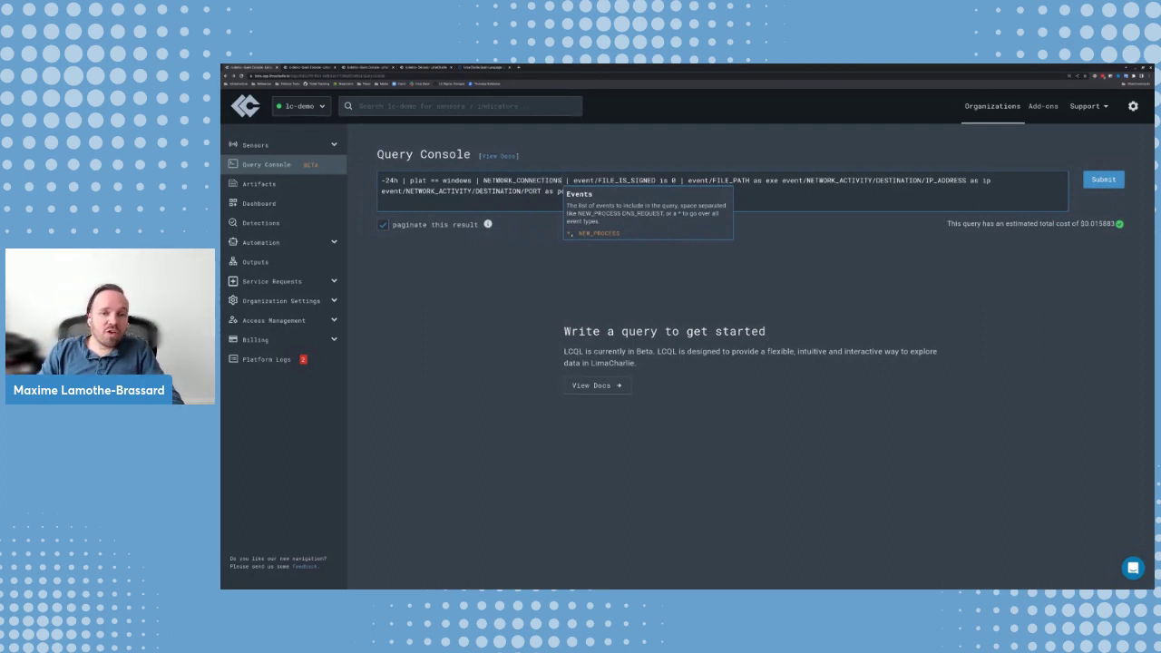
Try to add a DNS event type after NETWORK_CONNECTIONS in the query's events component, and remove the added text.
{"action": "type", "text": "DNS_"}
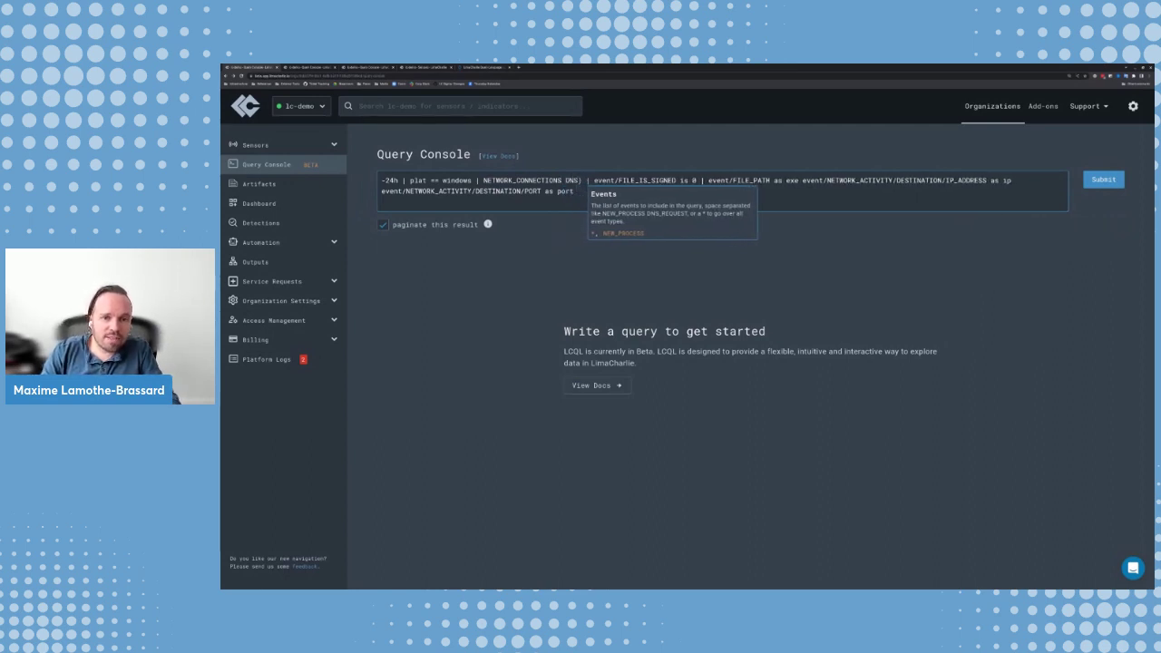
{"action": "key", "text": "BackSpace"}
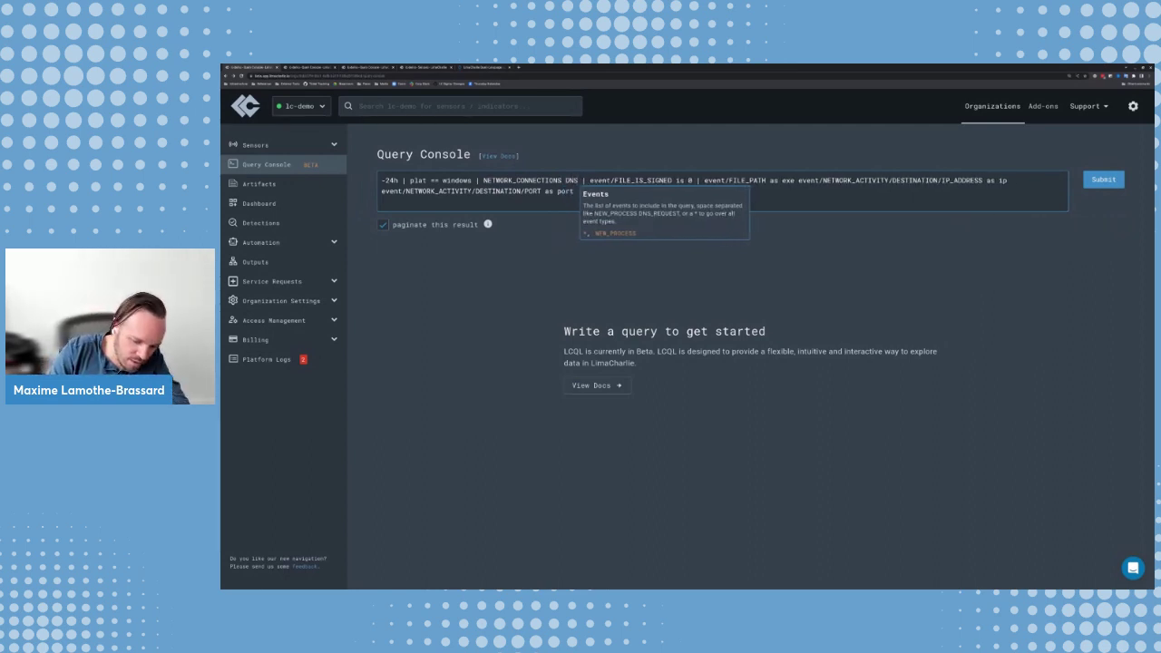
{"action": "left_click", "coordinate": [575, 191]}
{"action": "type", "text": "REQUES"}
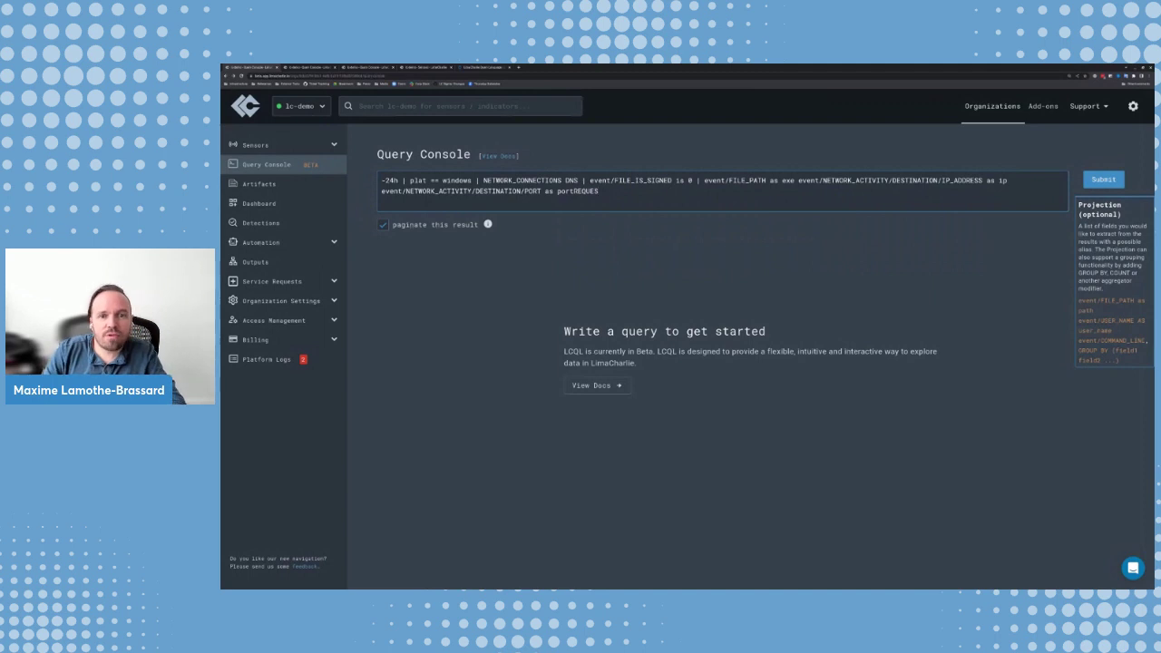
{"action": "key", "text": "BackSpace"}
{"action": "key", "text": "BackSpace"}
{"action": "key", "text": "BackSpace"}
{"action": "key", "text": "BackSpace"}
{"action": "key", "text": "BackSpace"}
{"action": "key", "text": "BackSpace"}
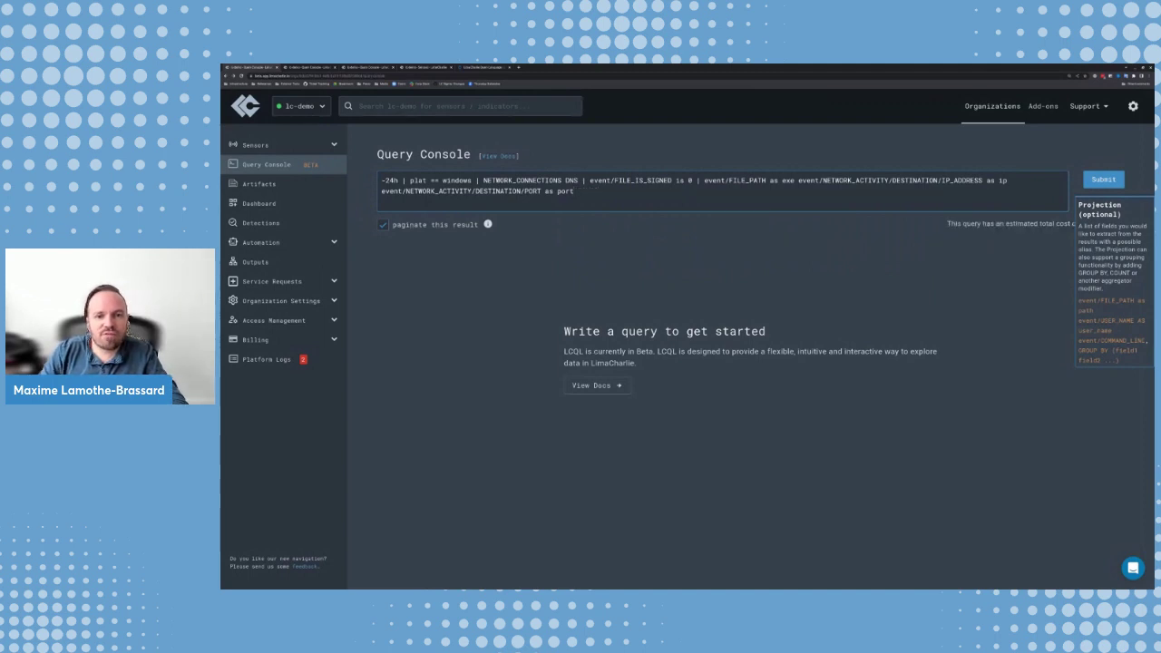
{"action": "double_click", "coordinate": [571, 180]}
{"action": "key", "text": "BackSpace"}
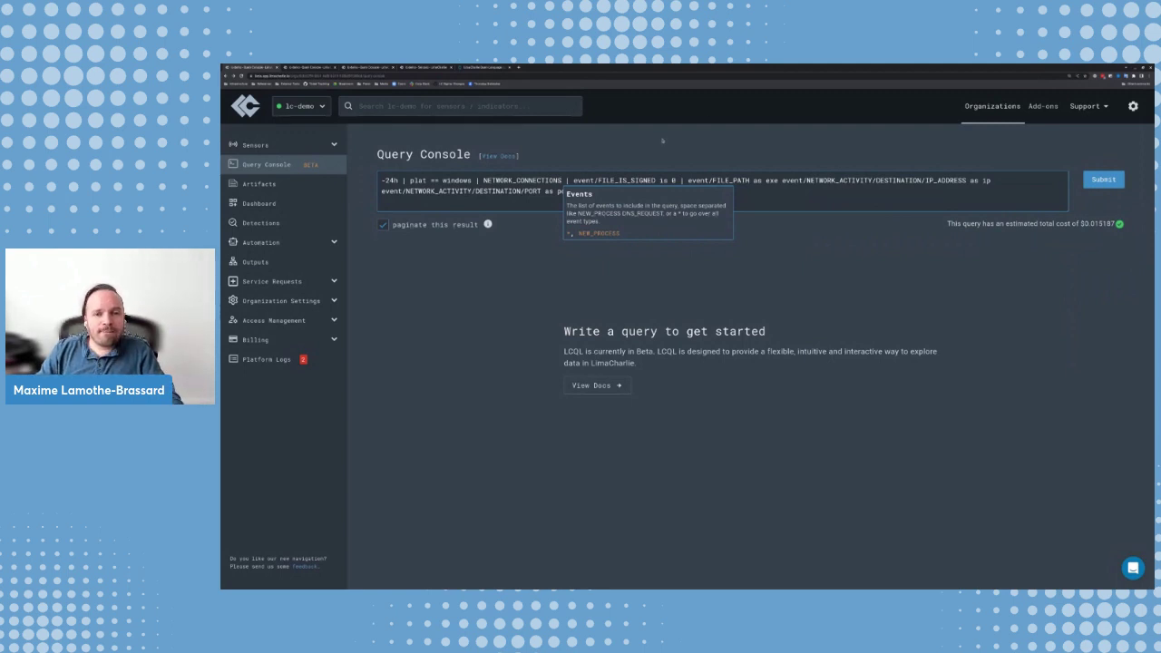
Examine the query's filter component event/FILE_IS_SIGNED is 0, going through its field path, operator and value.
{"action": "left_click", "coordinate": [585, 173]}
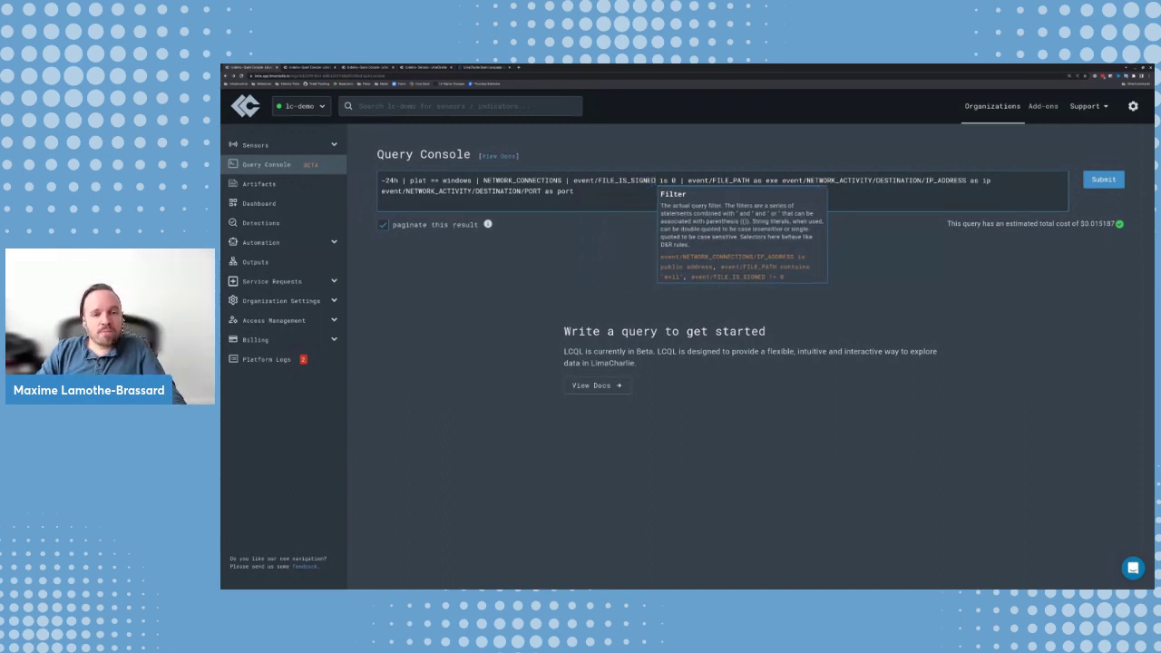
{"action": "double_click", "coordinate": [523, 181]}
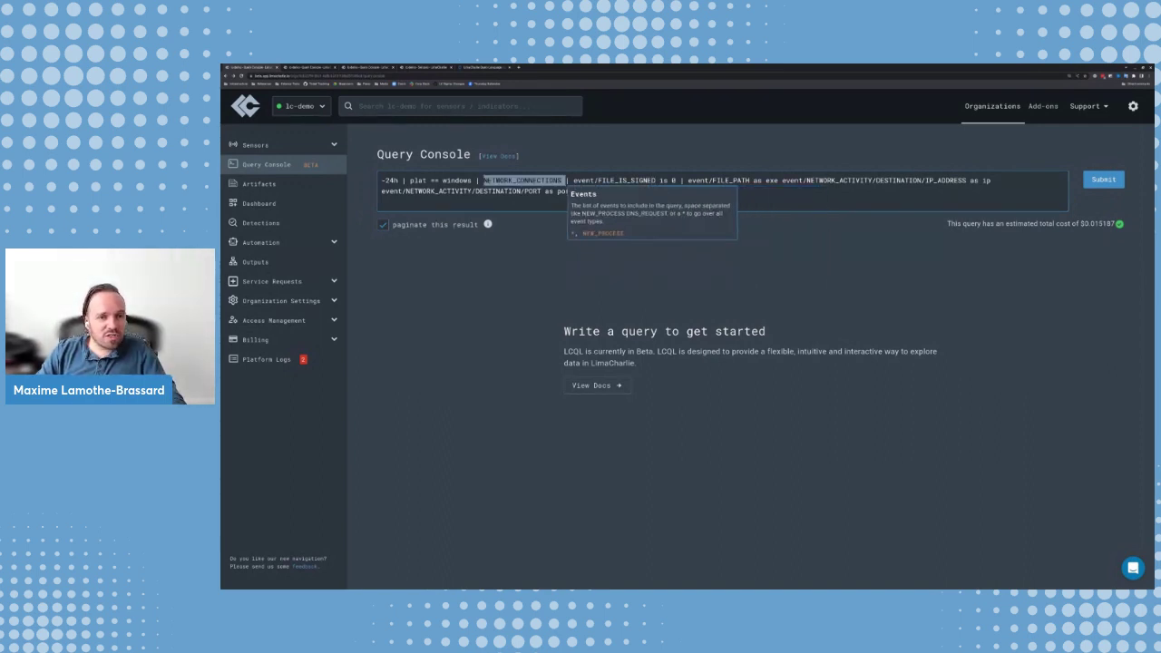
{"action": "key", "text": "Right"}
{"action": "key", "text": "Right"}
{"action": "key", "text": "Right"}
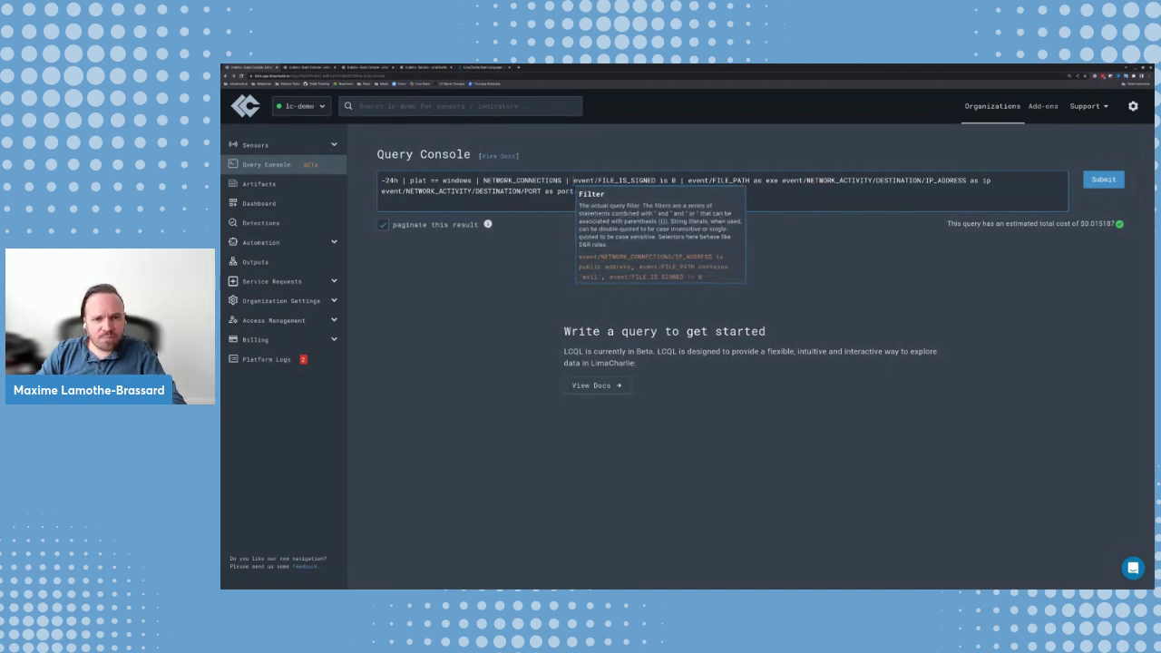
{"action": "key", "text": "ctrl+shift+Right"}
{"action": "key", "text": "ctrl+shift+Right"}
{"action": "key", "text": "ctrl+shift+Right"}
{"action": "key", "text": "Right"}
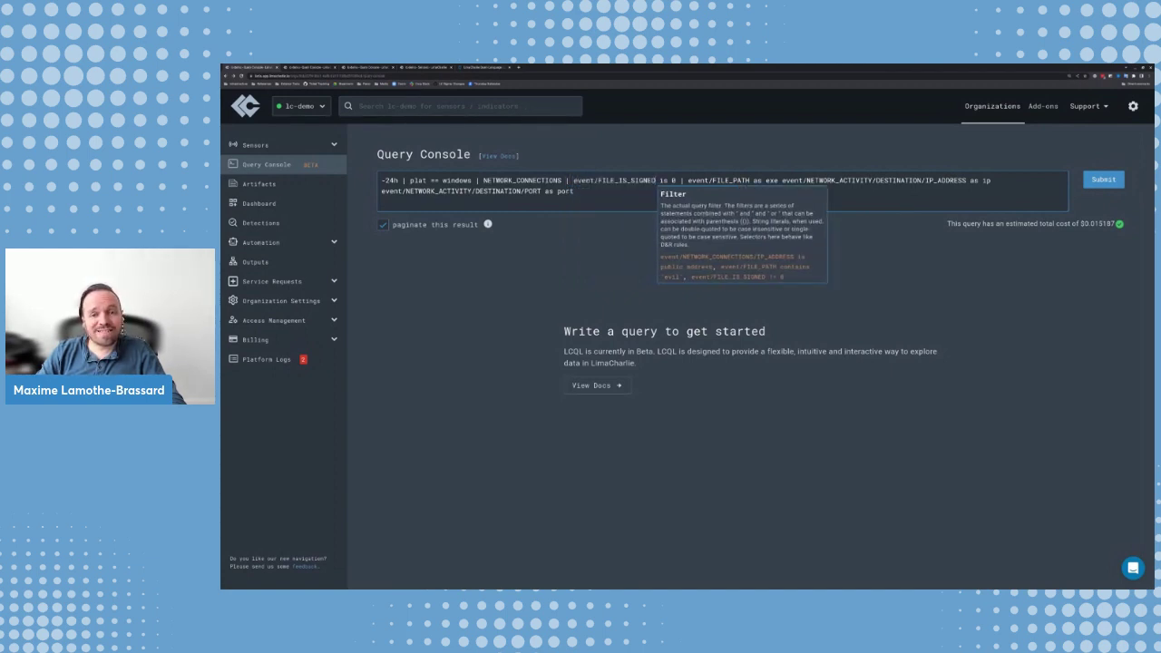
{"action": "key", "text": "Right"}
{"action": "key", "text": "Right"}
{"action": "key", "text": "Right"}
{"action": "key", "text": "Right"}
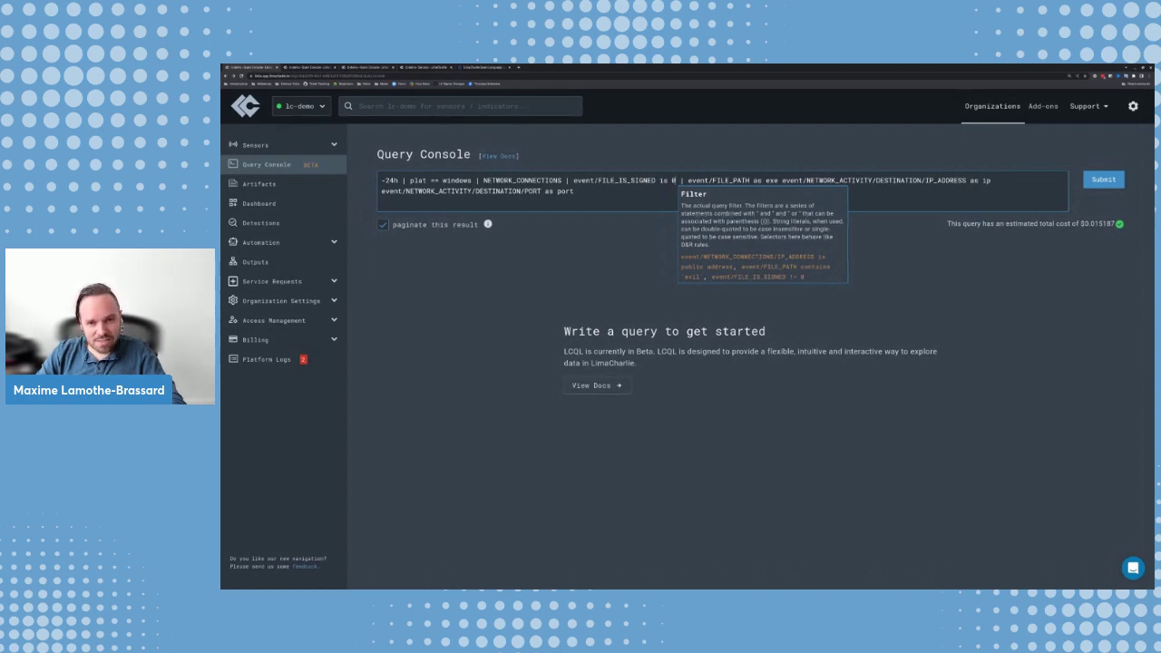
{"action": "key", "text": "Right"}
{"action": "key", "text": "Right"}
{"action": "key", "text": "Right"}
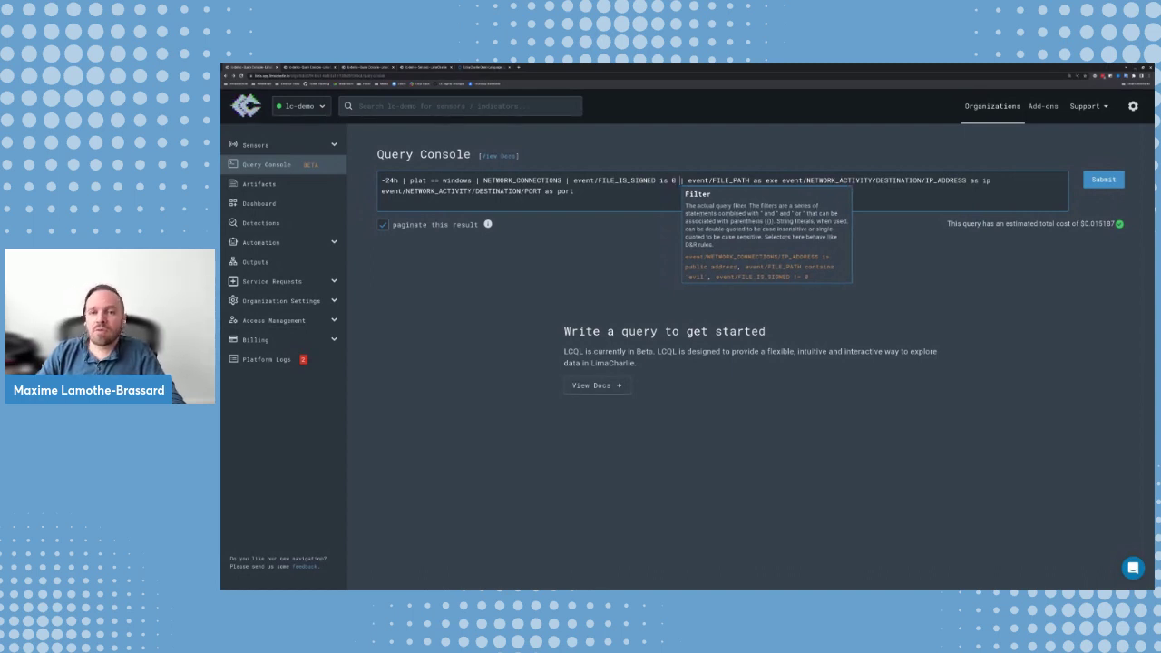
Examine the query's optional projection component, highlighting event/FILE_PATH as exe and the whole projection up to the port alias.
{"action": "key", "text": "shift+Right"}
{"action": "key", "text": "shift+Right"}
{"action": "key", "text": "shift+Right"}
{"action": "key", "text": "shift+Right"}
{"action": "key", "text": "shift+Right"}
{"action": "key", "text": "shift+Right"}
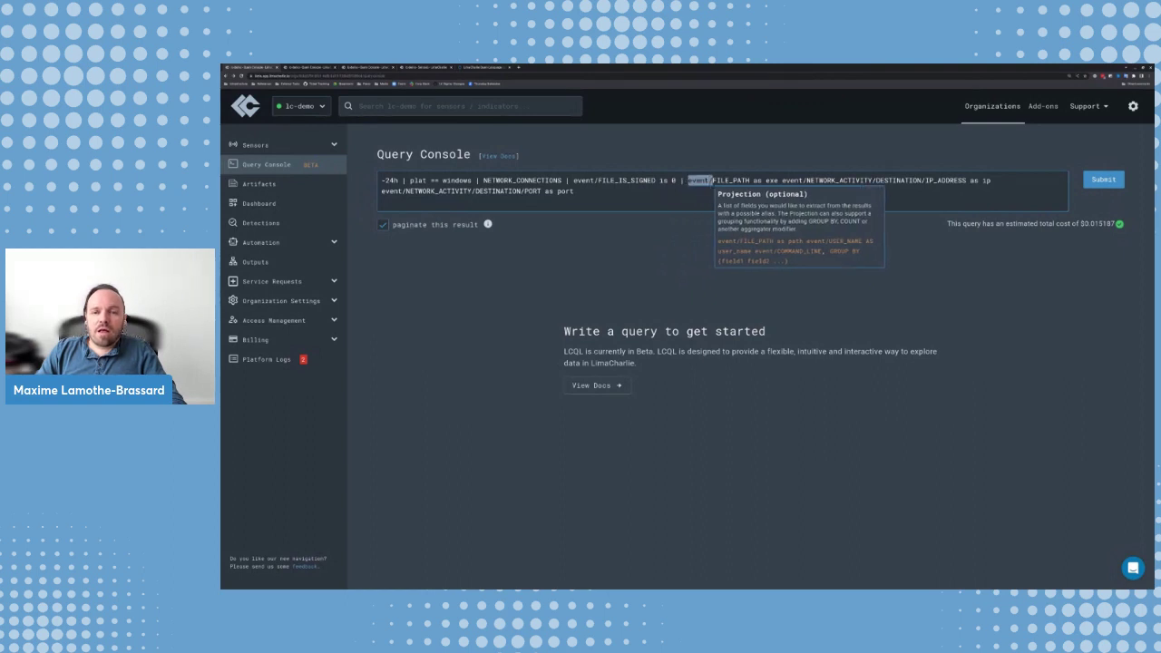
{"action": "key", "text": "shift+Right"}
{"action": "key", "text": "shift+Right"}
{"action": "key", "text": "shift+Right"}
{"action": "key", "text": "shift+Right"}
{"action": "key", "text": "shift+Right"}
{"action": "key", "text": "shift+Right"}
{"action": "key", "text": "shift+Right"}
{"action": "key", "text": "shift+Right"}
{"action": "key", "text": "shift+Right"}
{"action": "key", "text": "shift+Right"}
{"action": "key", "text": "shift+Right"}
{"action": "key", "text": "shift+Right"}
{"action": "key", "text": "shift+Right"}
{"action": "key", "text": "shift+Right"}
{"action": "key", "text": "shift+Right"}
{"action": "key", "text": "shift+Right"}
{"action": "key", "text": "shift+Right"}
{"action": "key", "text": "shift+Right"}
{"action": "key", "text": "shift+Right"}
{"action": "key", "text": "shift+Right"}
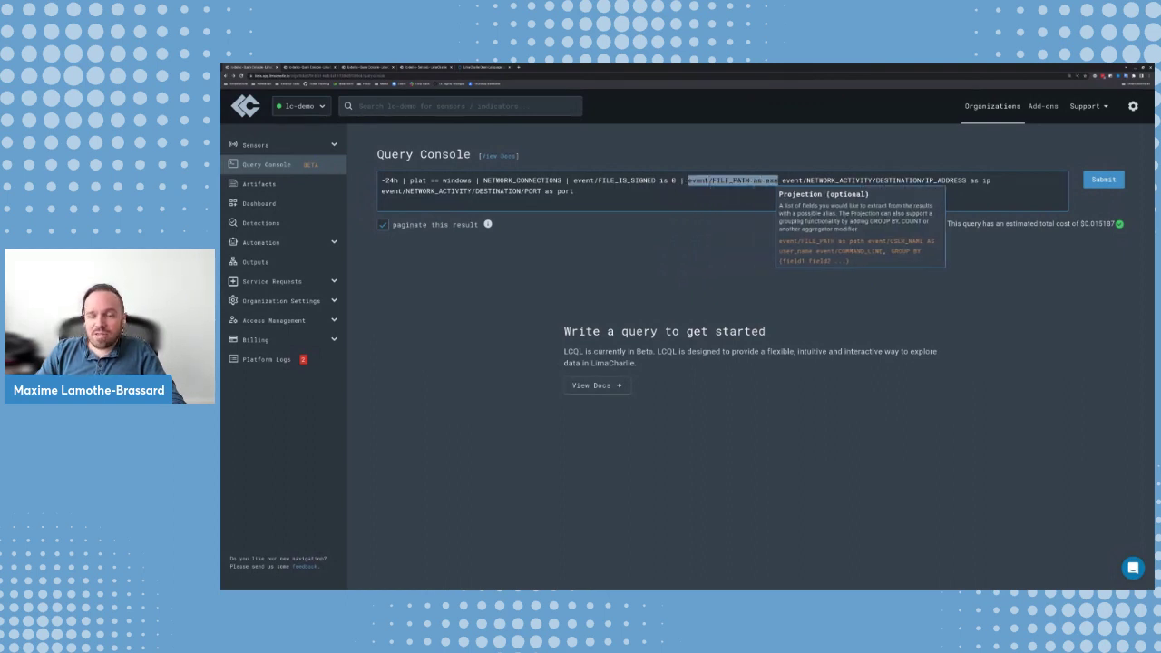
{"action": "key", "text": "Left"}
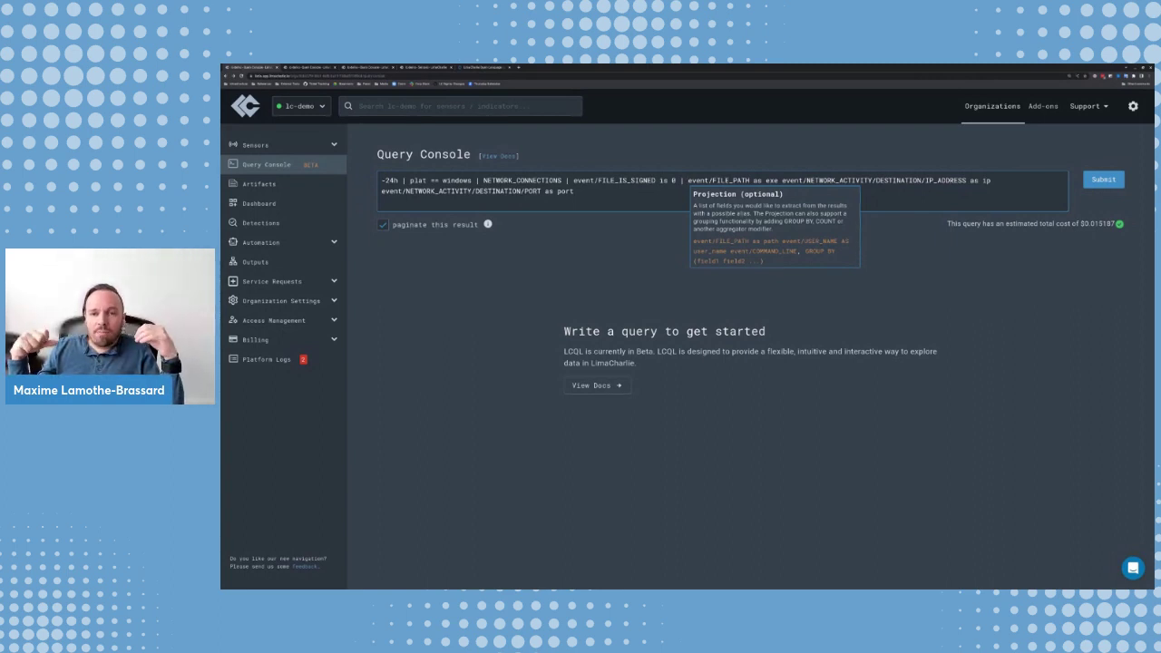
{"action": "key", "text": "ctrl+shift+End"}
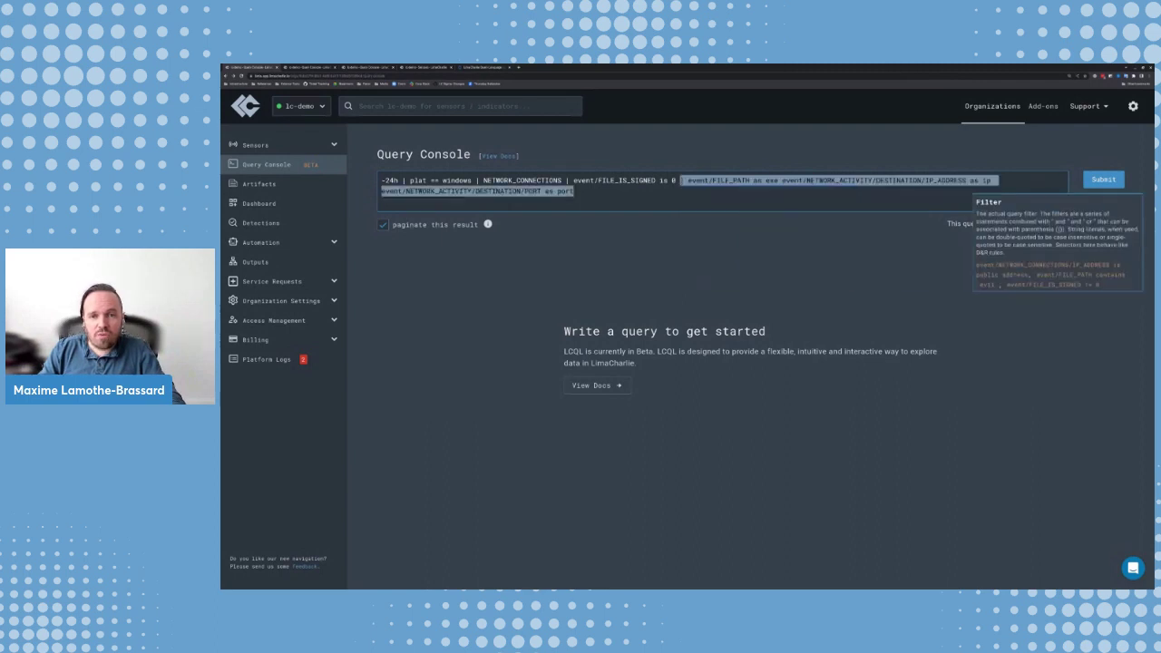
{"action": "key", "text": "Left"}
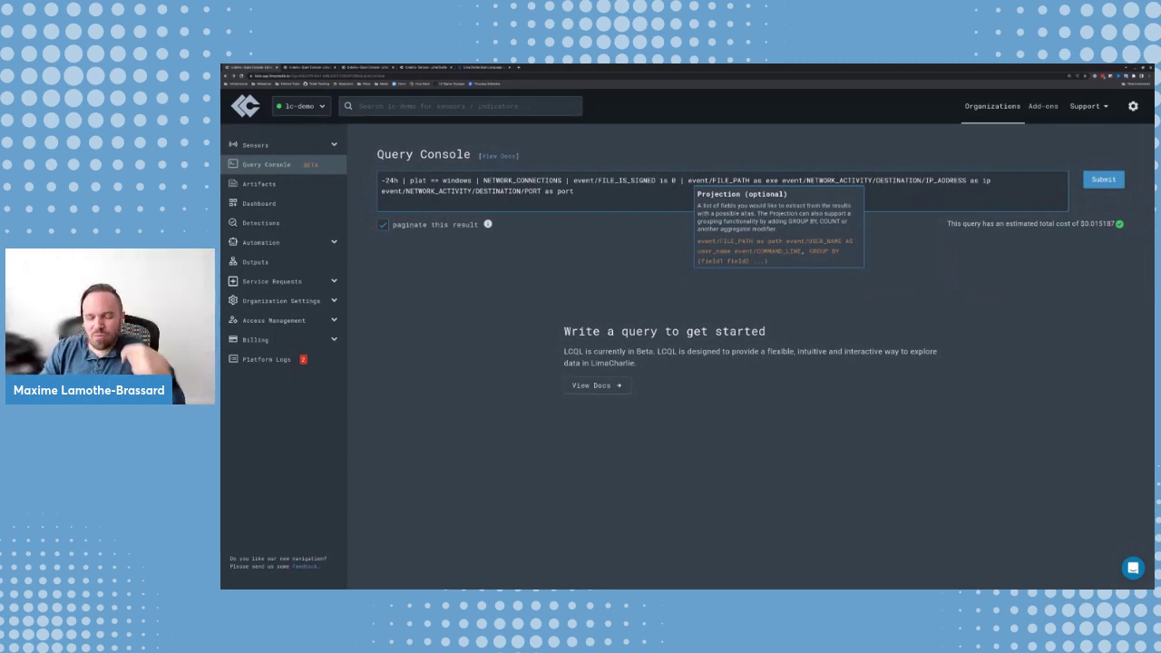
Examine how the projection names its first column, highlighting the event/FILE_PATH field and the as keyword before exe.
{"action": "left_click", "coordinate": [711, 181]}
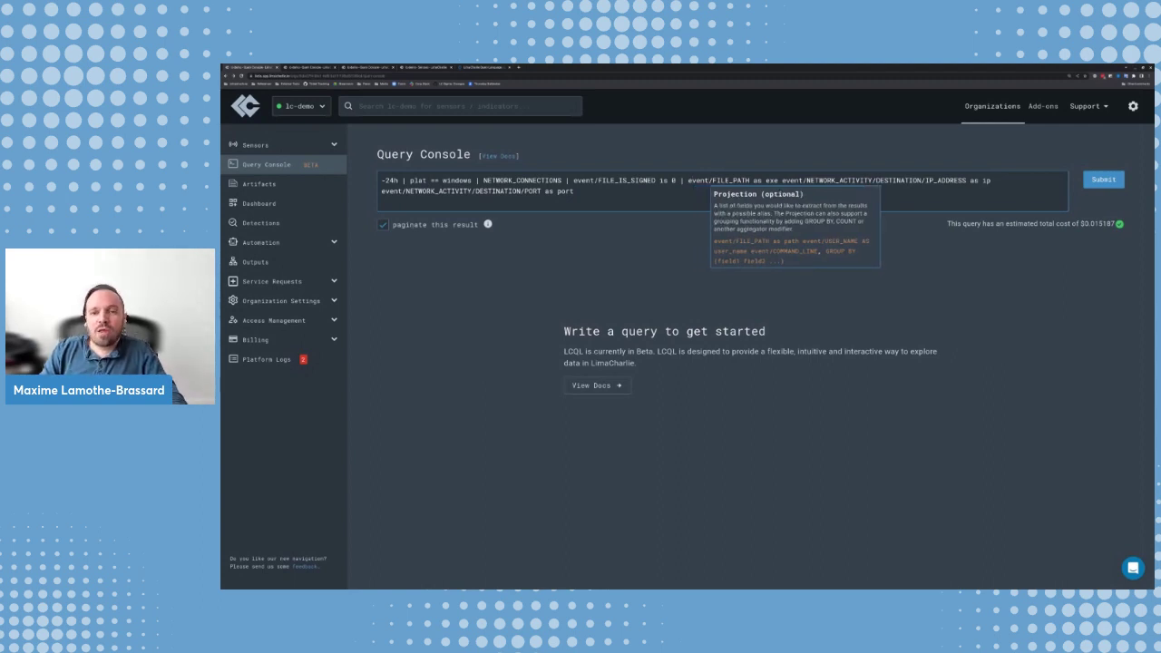
{"action": "left_click", "coordinate": [705, 181]}
{"action": "left_click", "coordinate": [690, 181]}
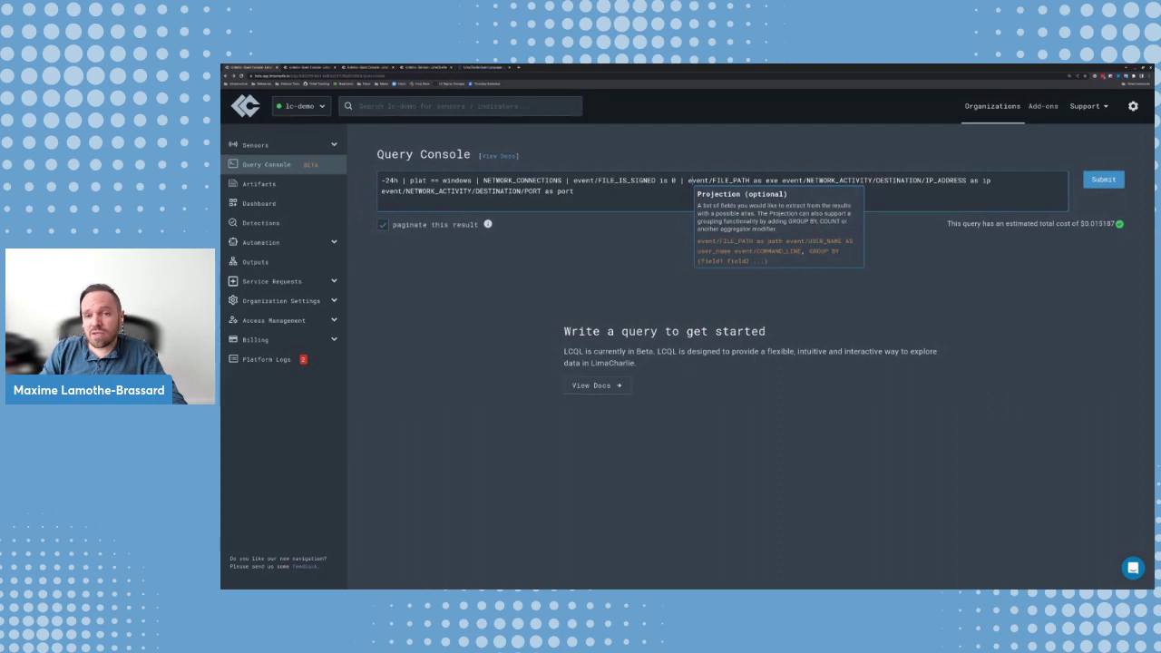
{"action": "left_click_drag", "start_coordinate": [687, 180], "coordinate": [749, 180]}
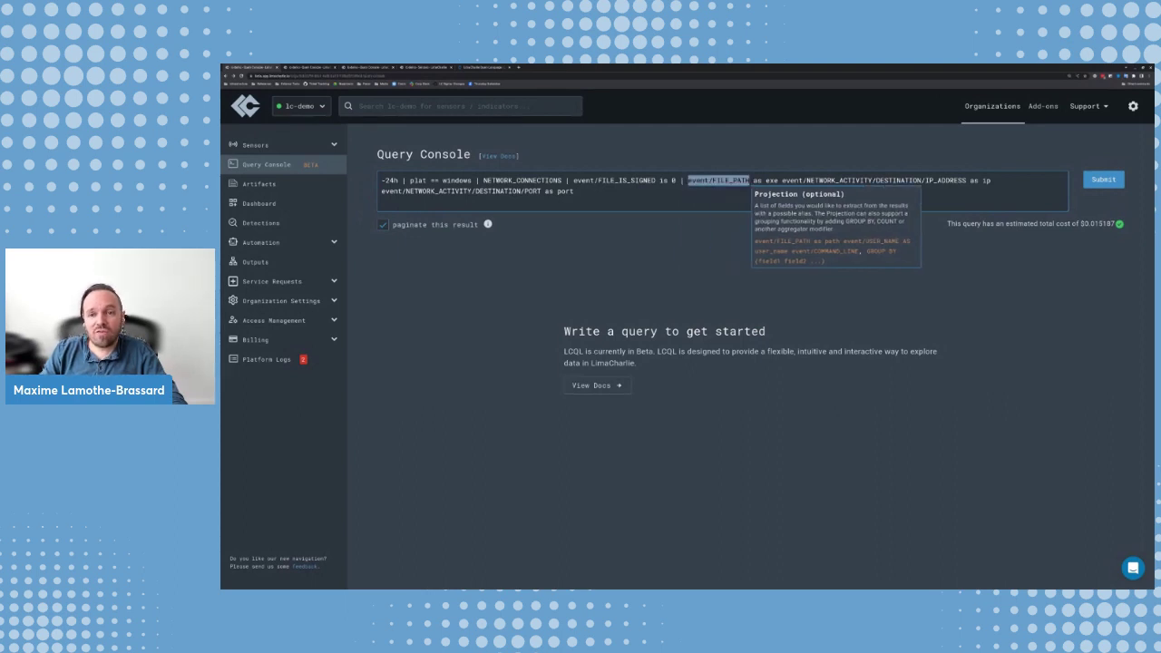
{"action": "key", "text": "Right"}
{"action": "key", "text": "Right"}
{"action": "key", "text": "Right"}
{"action": "key", "text": "Right"}
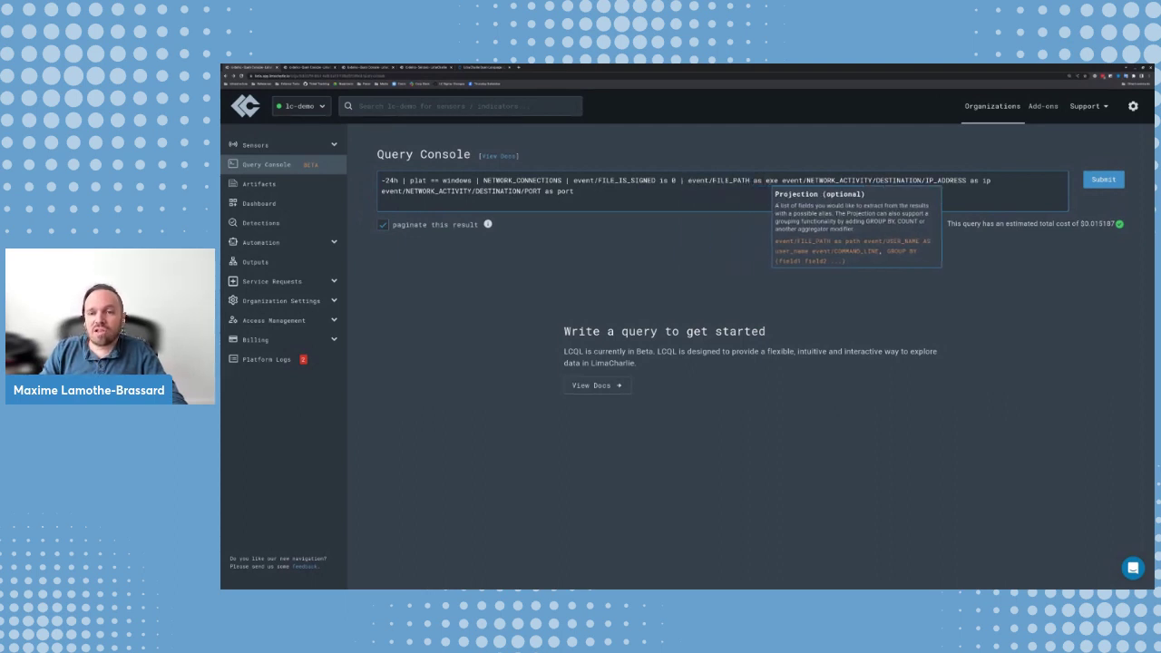
{"action": "key", "text": "Left"}
{"action": "key", "text": "Left"}
{"action": "key", "text": "shift+Left"}
{"action": "key", "text": "shift+Left"}
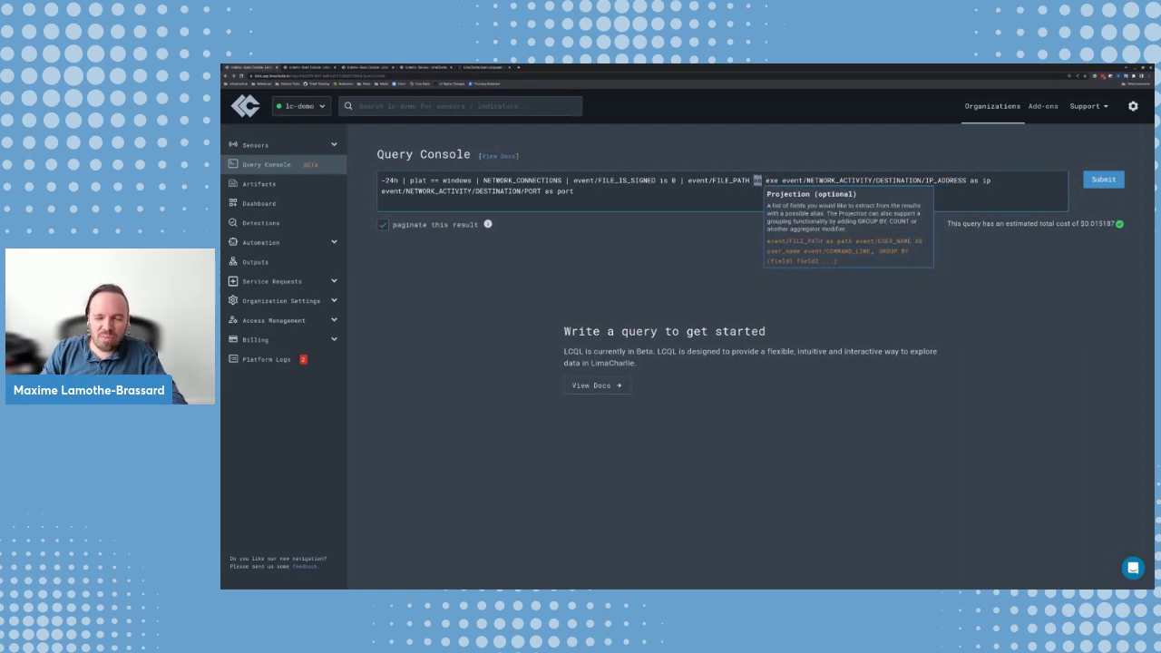
{"action": "key", "text": "Right"}
{"action": "key", "text": "Right"}
{"action": "key", "text": "Right"}
{"action": "key", "text": "Right"}
{"action": "key", "text": "Right"}
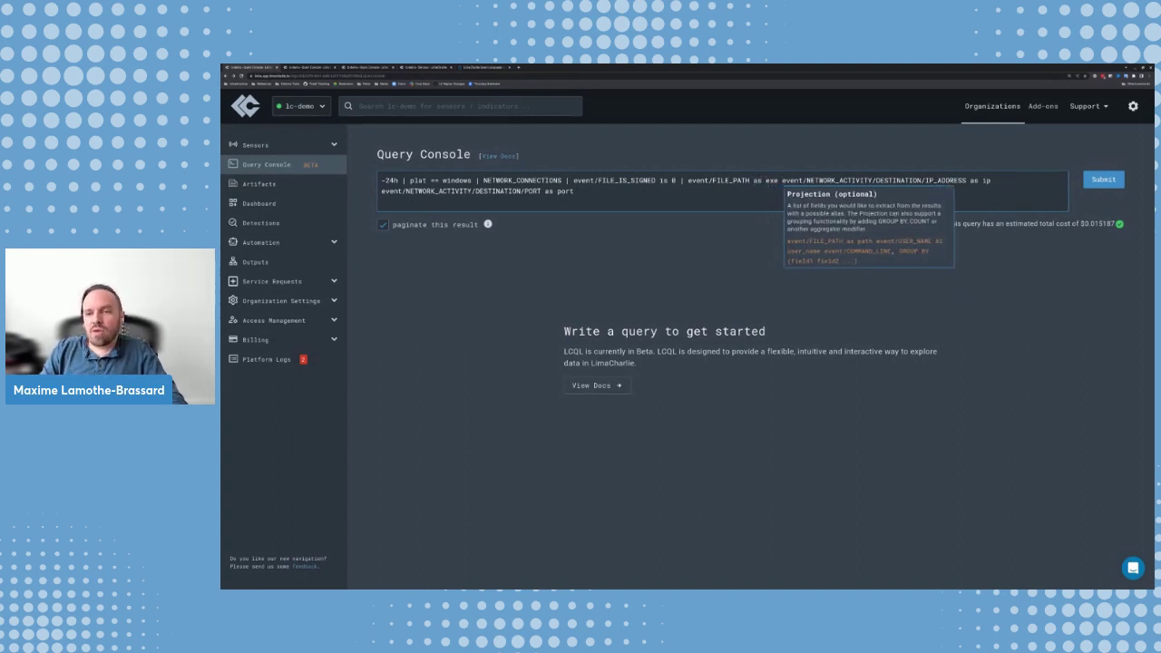
Examine the remaining projected fields, the NETWORK_ACTIVITY/DESTINATION paths for IP_ADDRESS as ip and PORT as port.
{"action": "key", "text": "ctrl+shift+Right"}
{"action": "key", "text": "ctrl+shift+Right"}
{"action": "key", "text": "ctrl+shift+Right"}
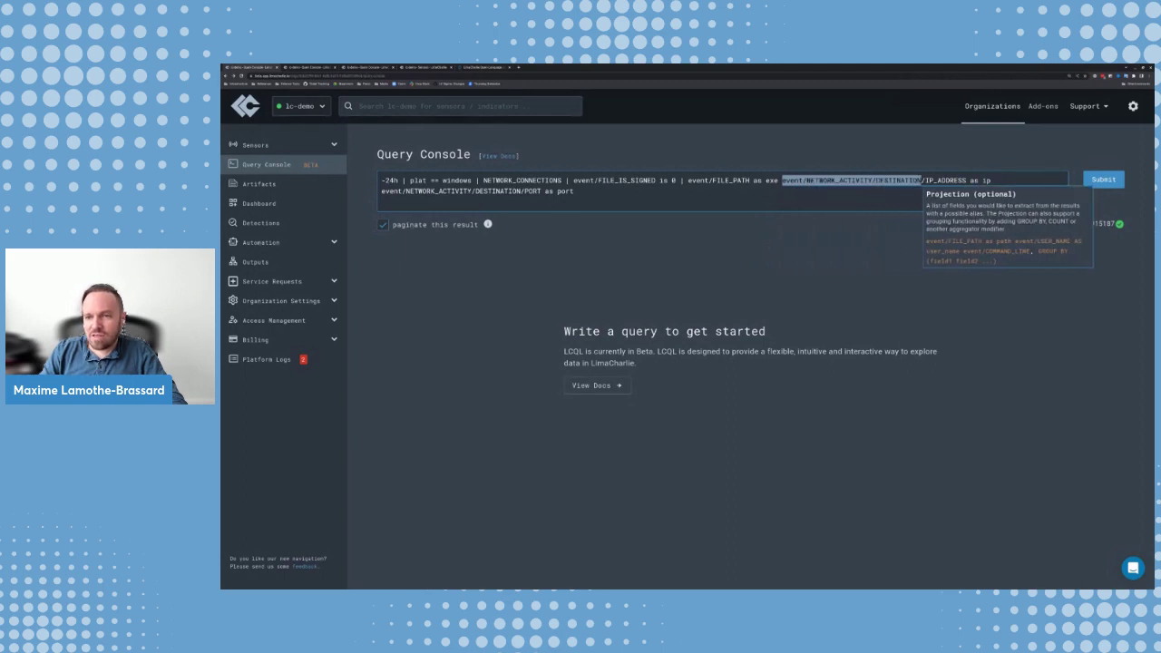
{"action": "key", "text": "ctrl+shift+Right"}
{"action": "key", "text": "Right"}
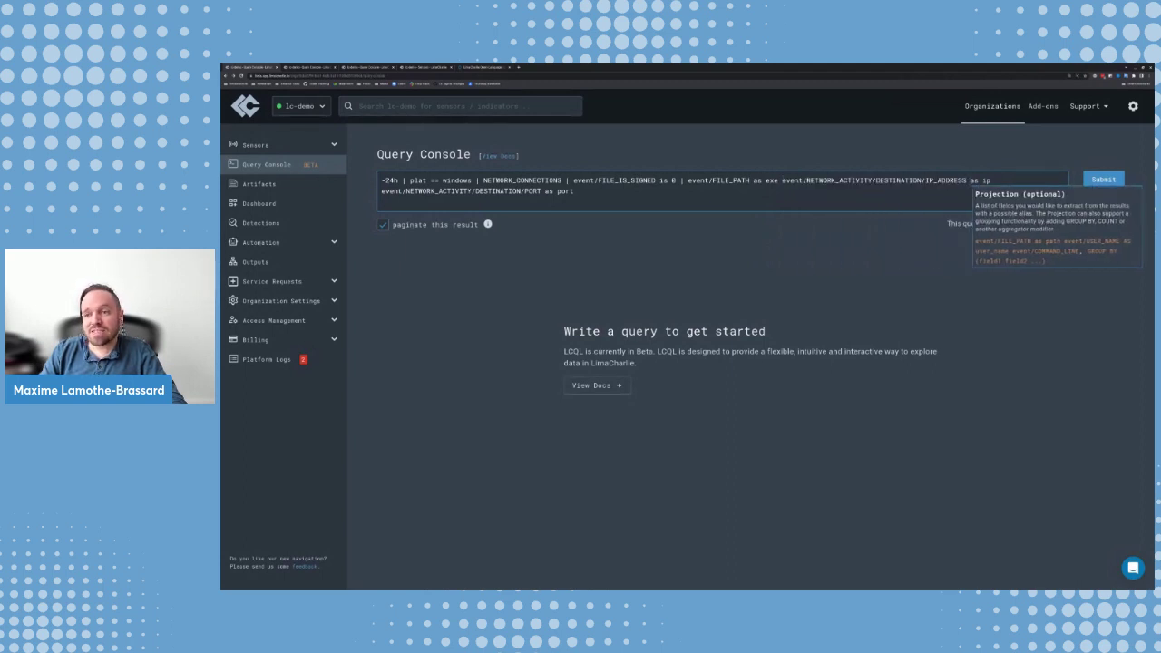
{"action": "key", "text": "End"}
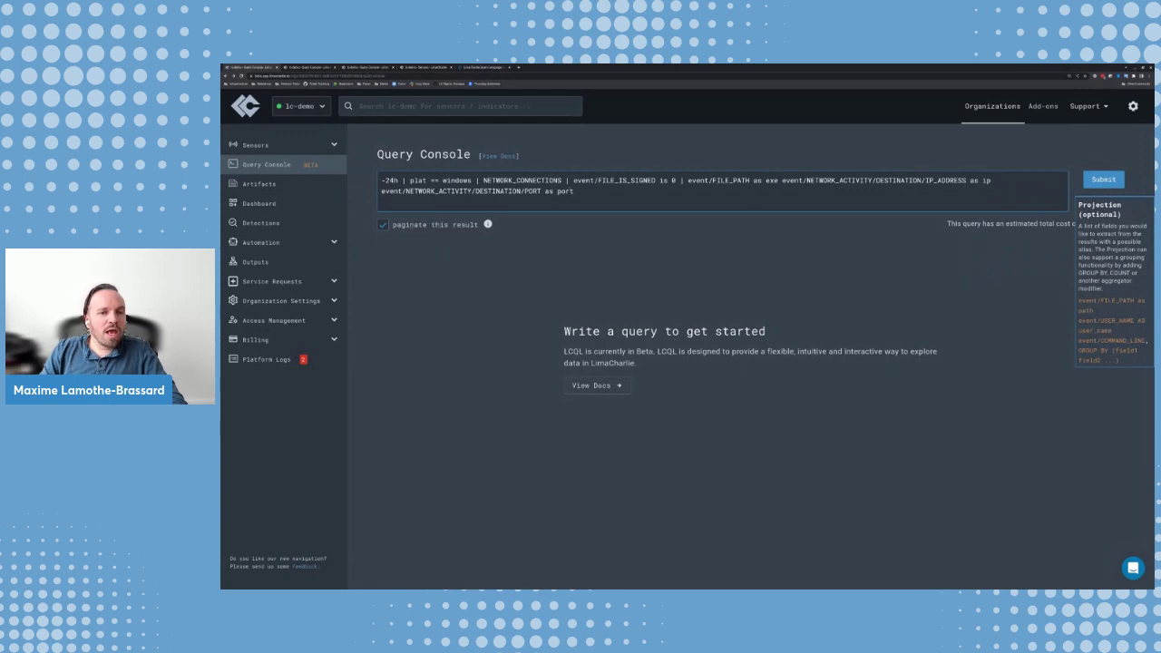
{"action": "key", "text": "Down"}
{"action": "key", "text": "ctrl+shift+Right"}
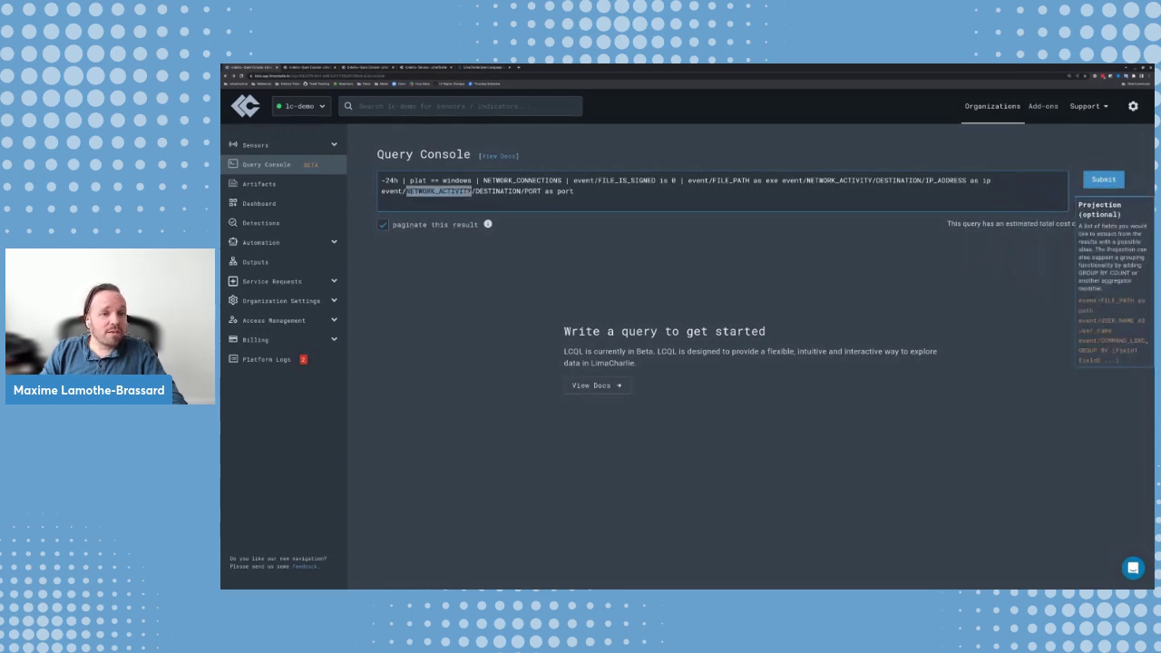
{"action": "key", "text": "Right"}
{"action": "key", "text": "ctrl+Right"}
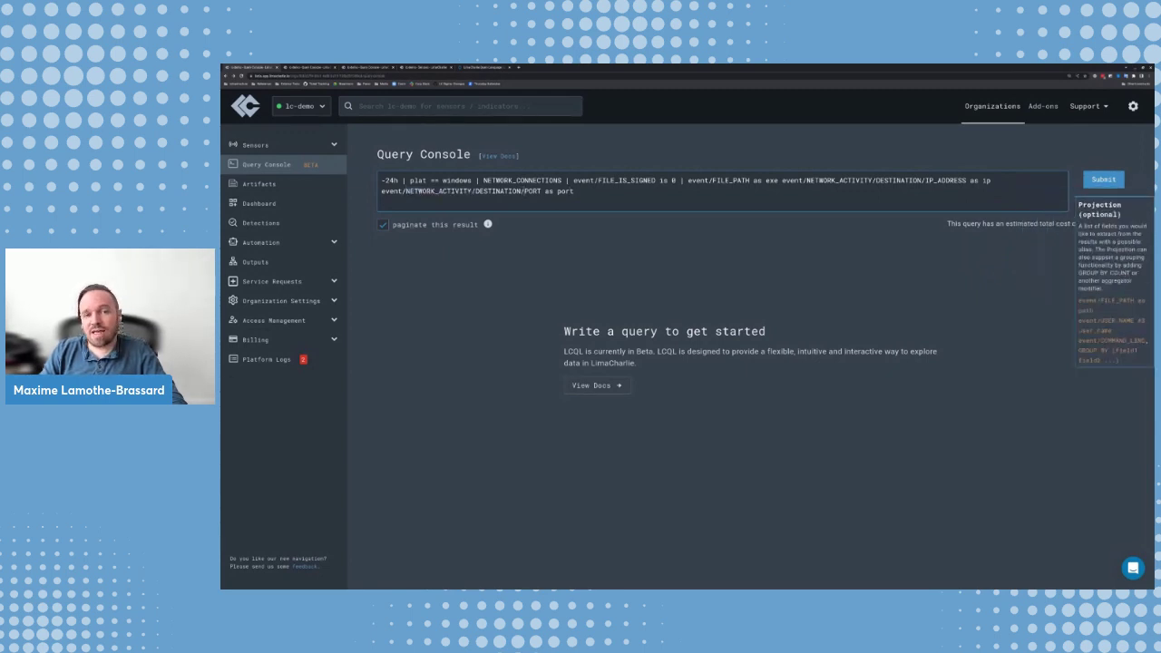
{"action": "key", "text": "End"}
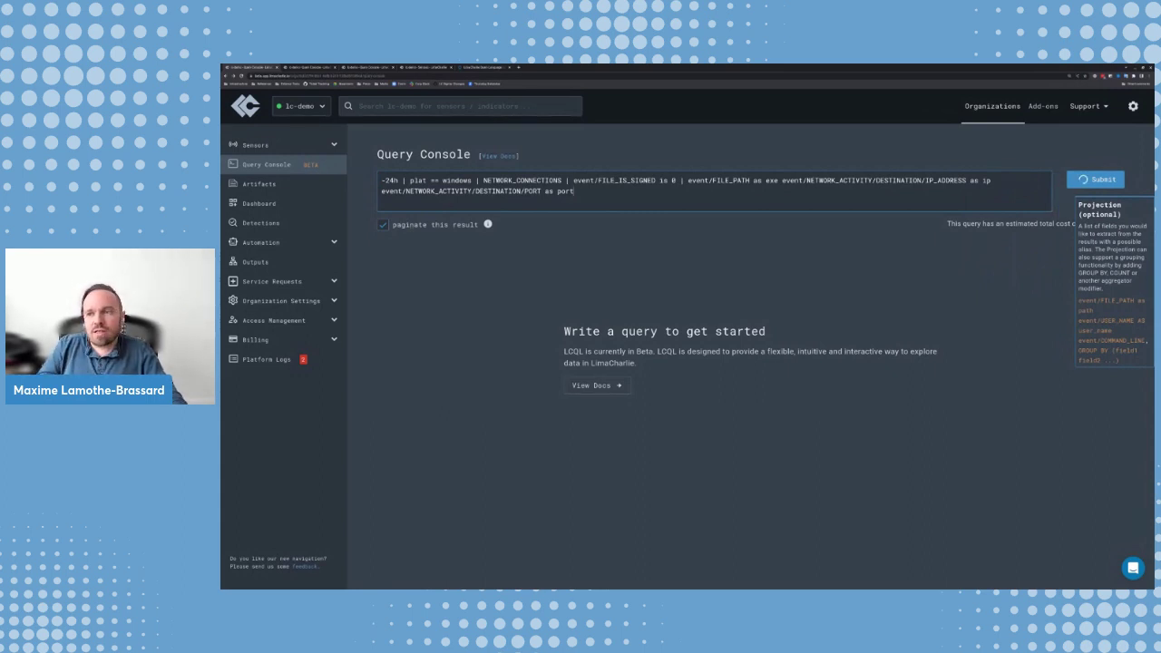
Run the network connections query, highlight its estimated total cost and look through the paginated results.
{"action": "left_click", "coordinate": [1093, 180]}
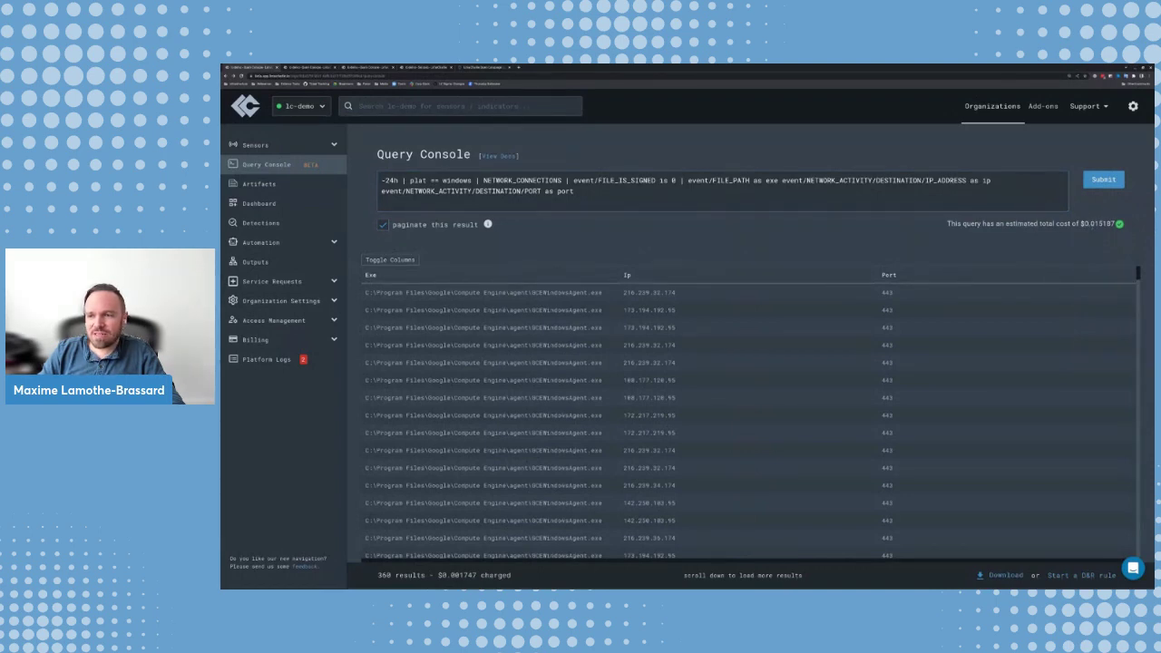
{"action": "triple_click", "coordinate": [960, 223]}
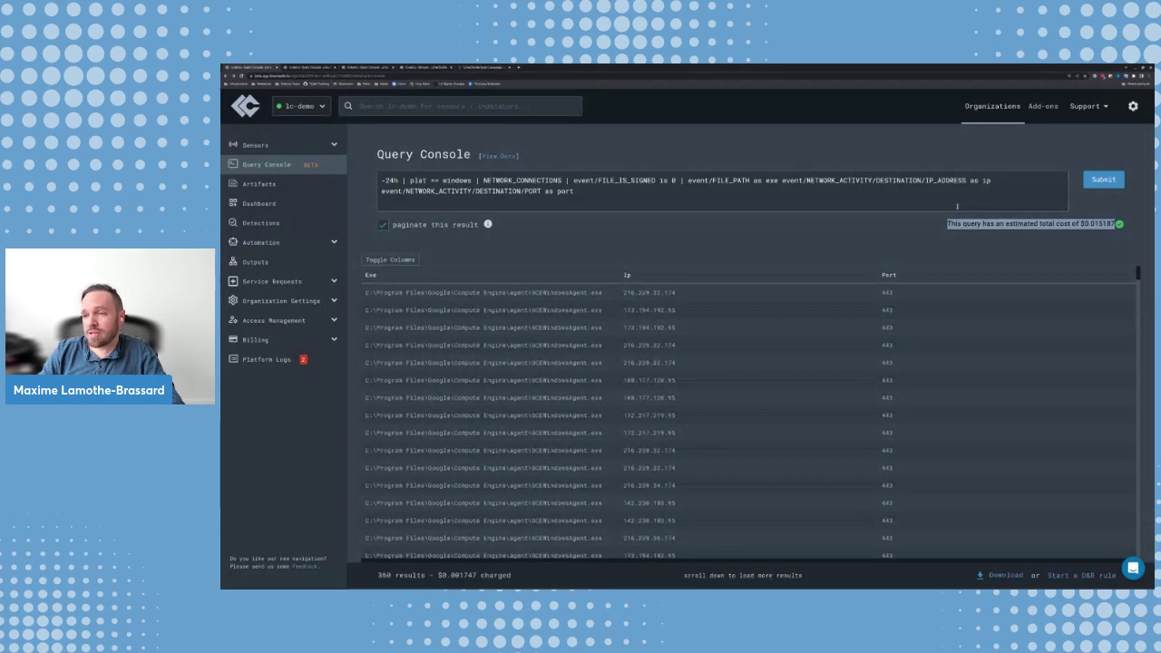
{"action": "left_click", "coordinate": [1103, 229]}
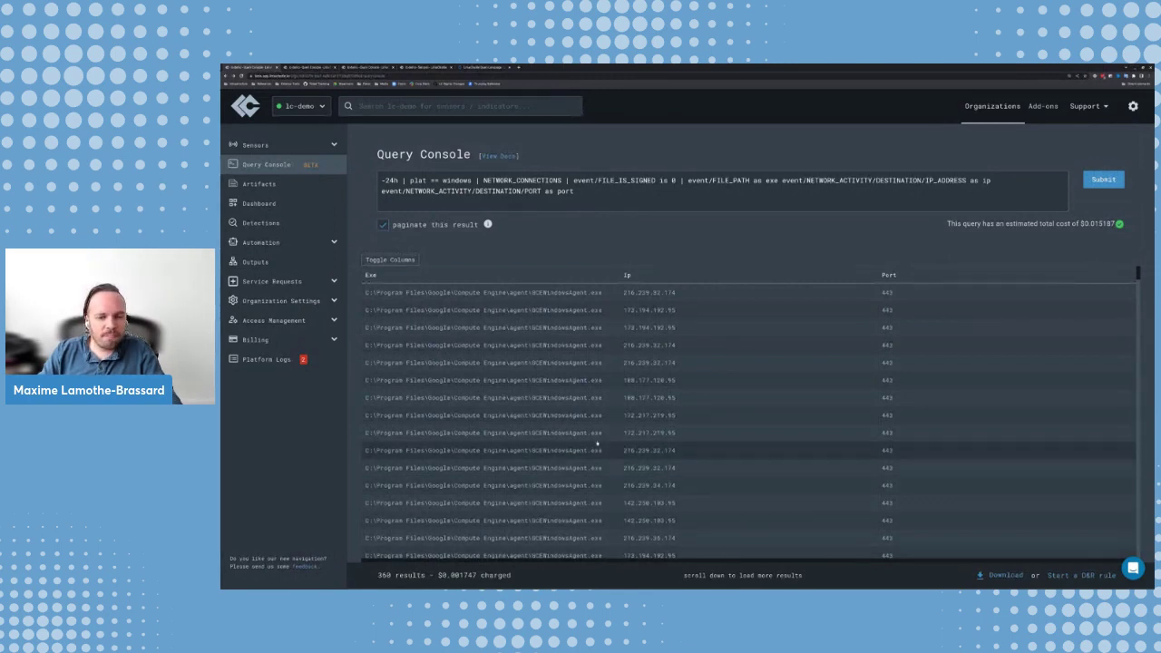
{"action": "scroll", "coordinate": [575, 334], "scroll_direction": "down", "scroll_amount": 5}
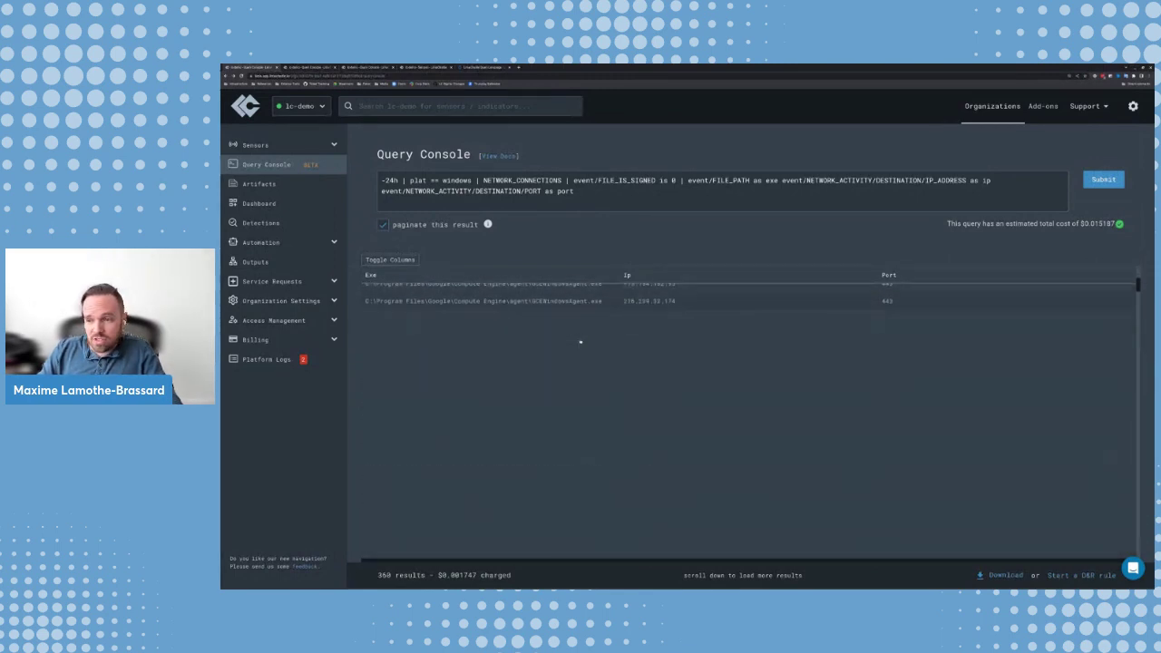
{"action": "scroll", "coordinate": [574, 334], "scroll_direction": "up", "scroll_amount": 5}
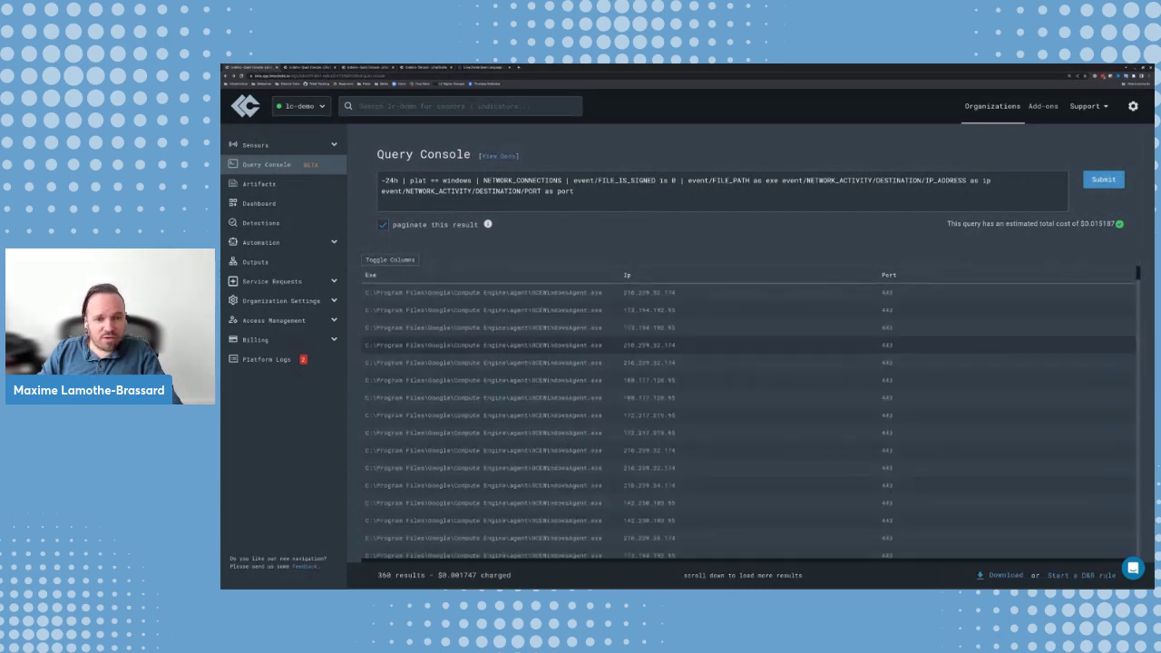
Examine the results' display field choices exe, ip and port, and the JSON and CSV download options.
{"action": "left_click", "coordinate": [395, 261]}
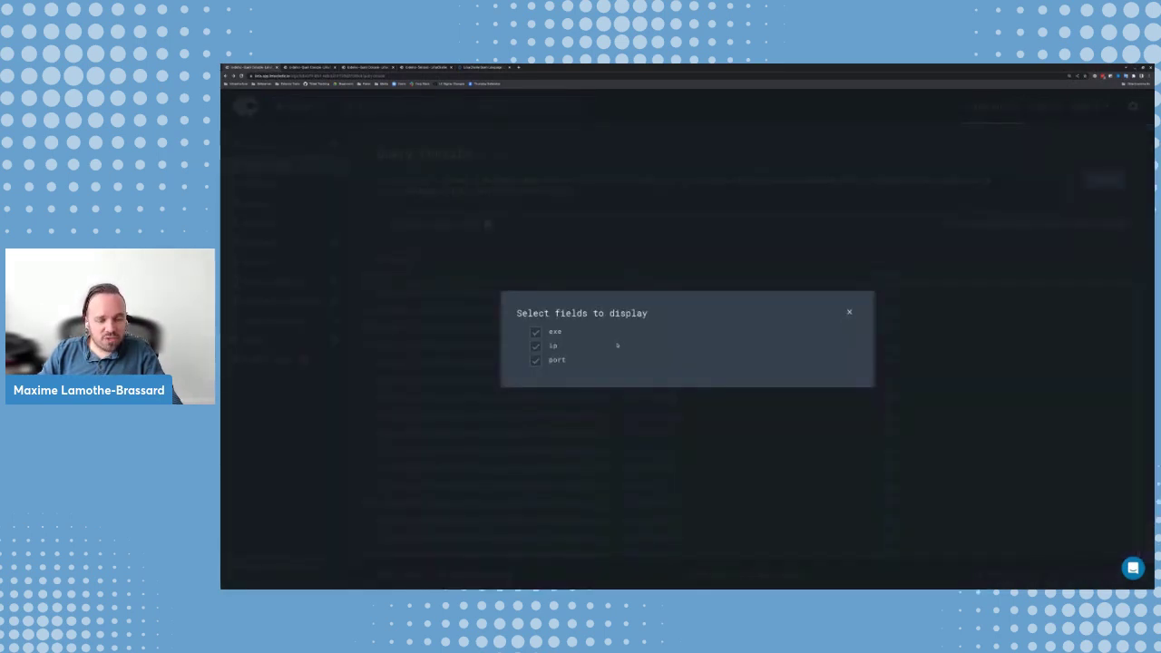
{"action": "left_click", "coordinate": [535, 360]}
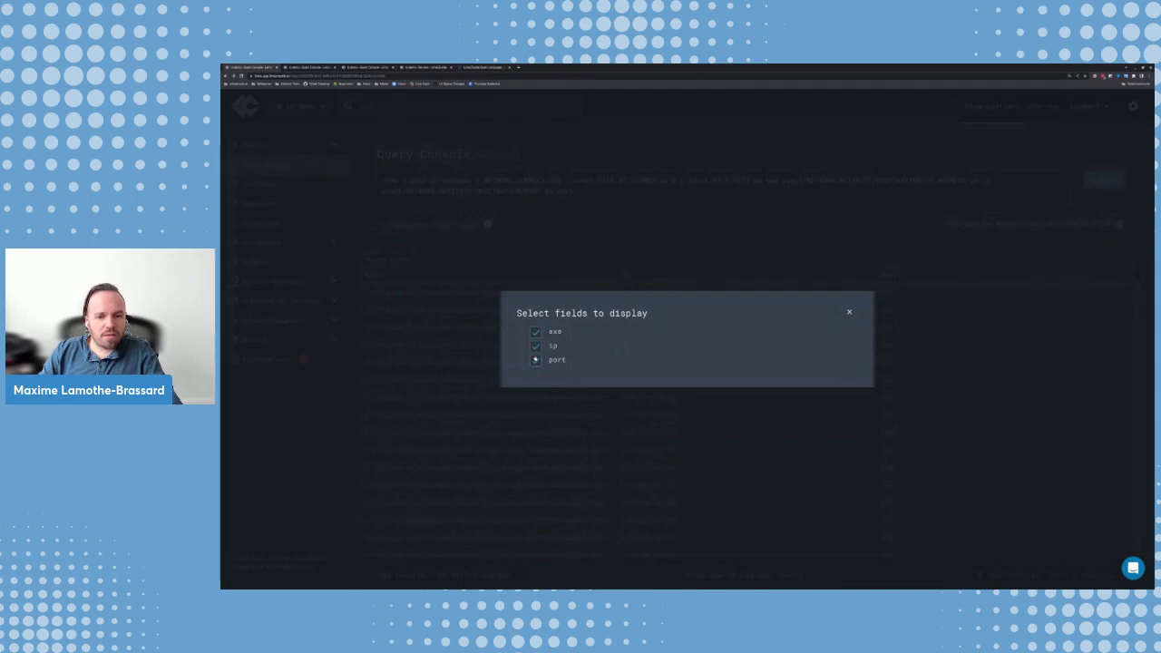
{"action": "key", "text": "ctrl+minus"}
{"action": "key", "text": "ctrl+minus"}
{"action": "key", "text": "ctrl+minus"}
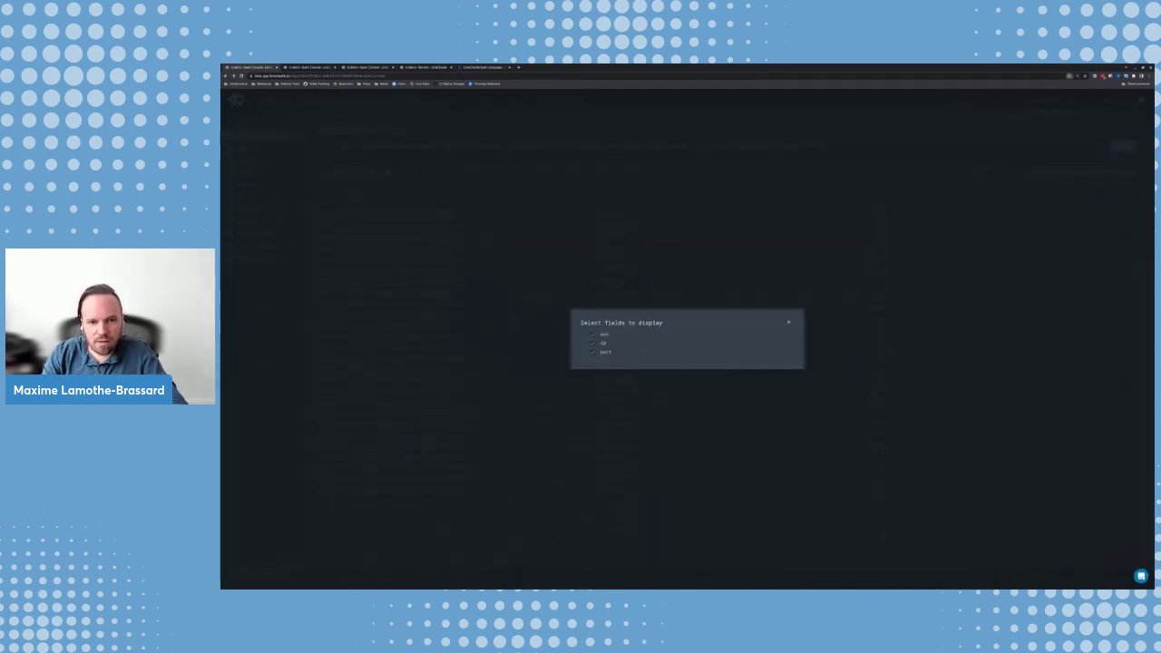
{"action": "key", "text": "ctrl+0"}
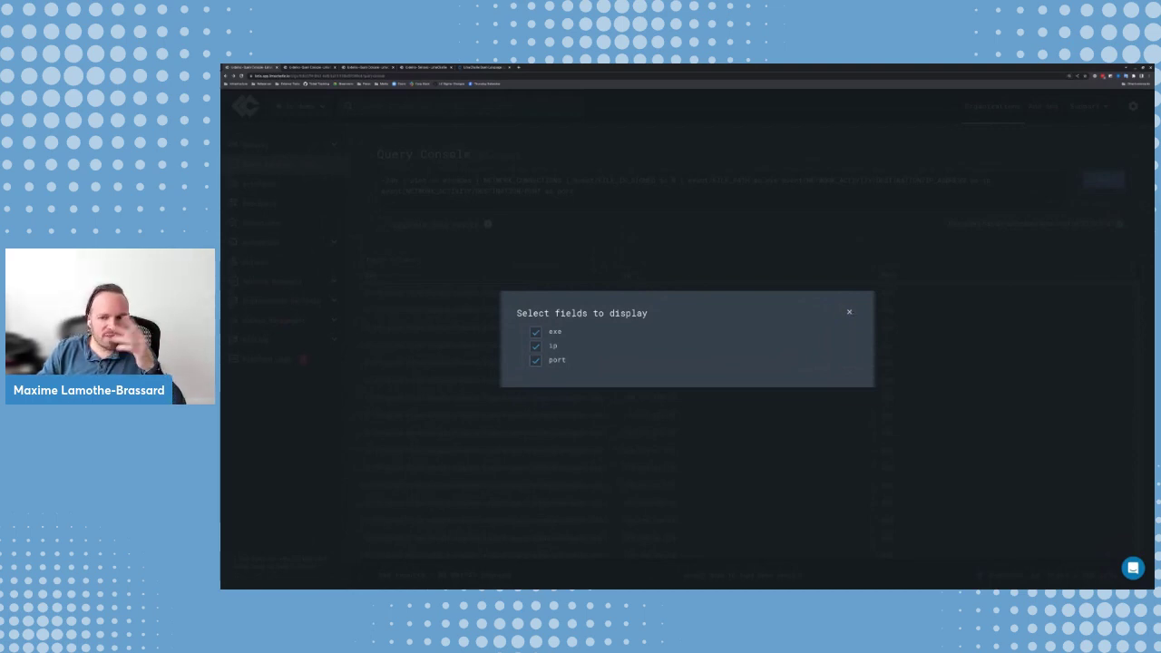
{"action": "left_click", "coordinate": [850, 313]}
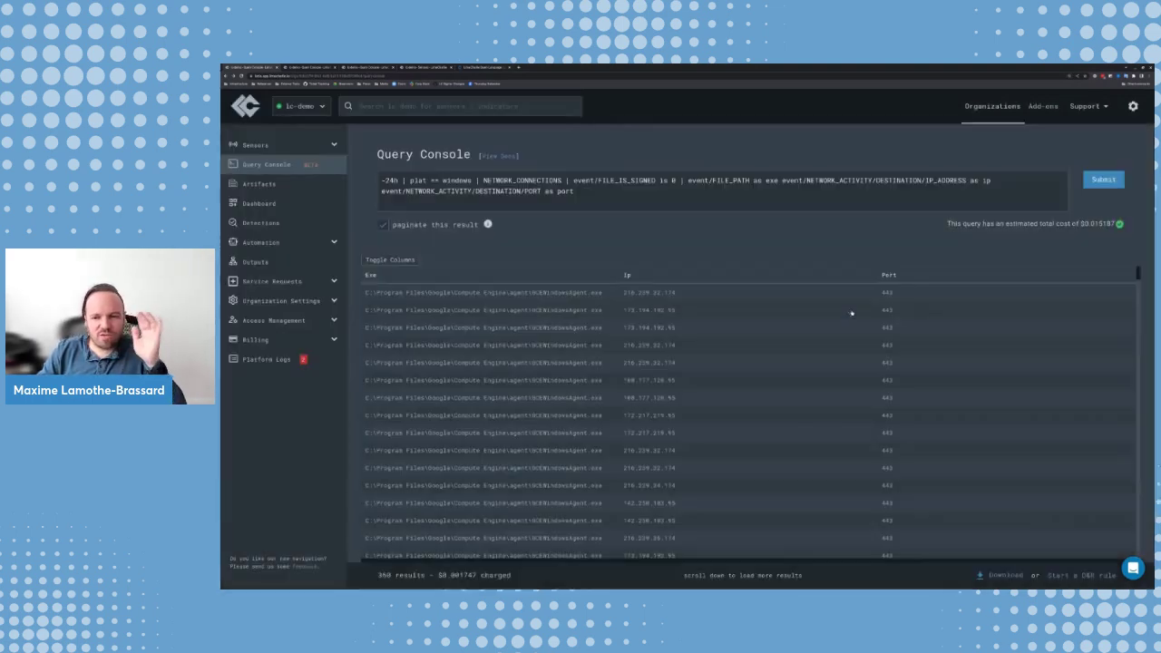
{"action": "left_click", "coordinate": [996, 577]}
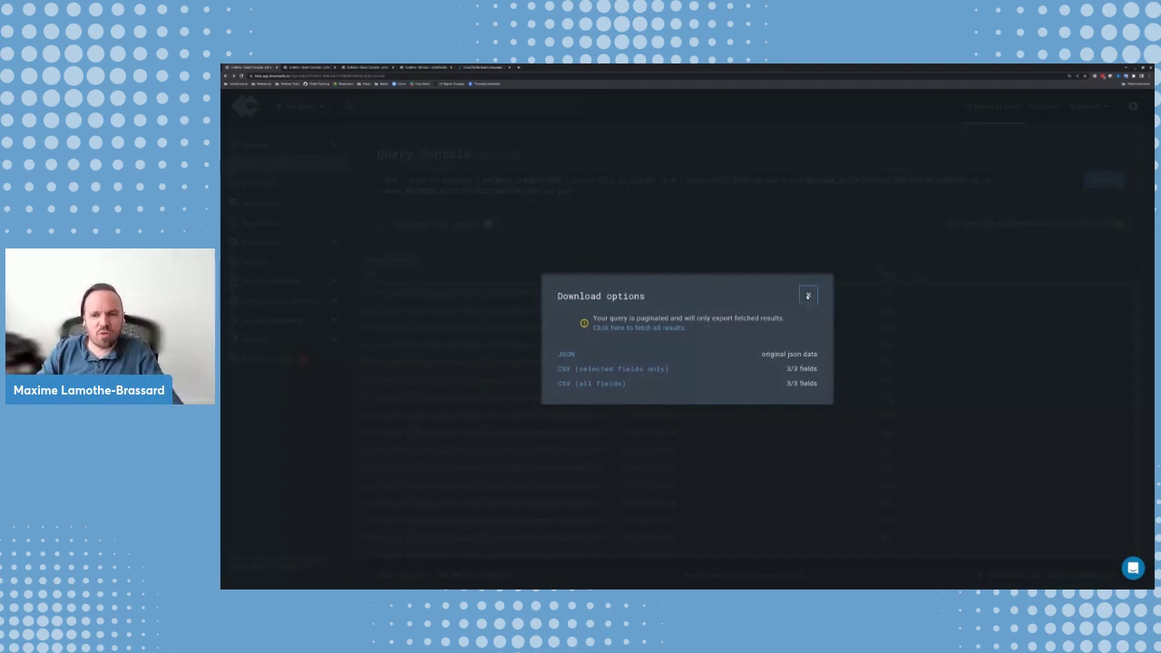
{"action": "left_click", "coordinate": [809, 295]}
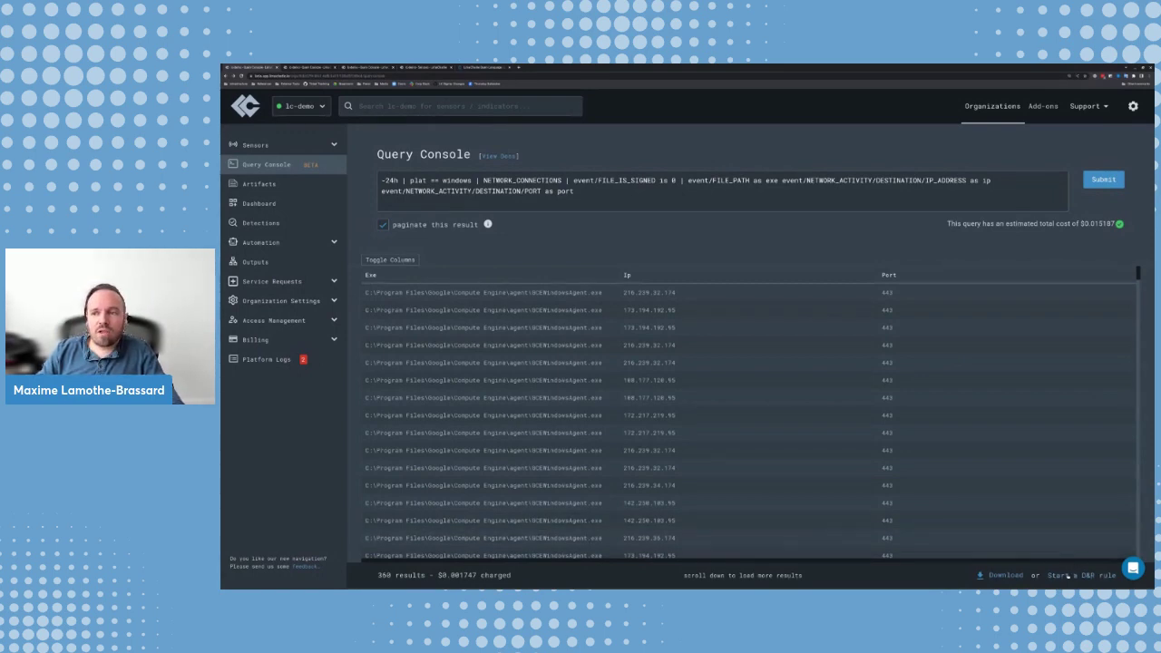
Start a D&R rule from the query and examine its drafted detection logic.
{"action": "left_click", "coordinate": [1071, 575]}
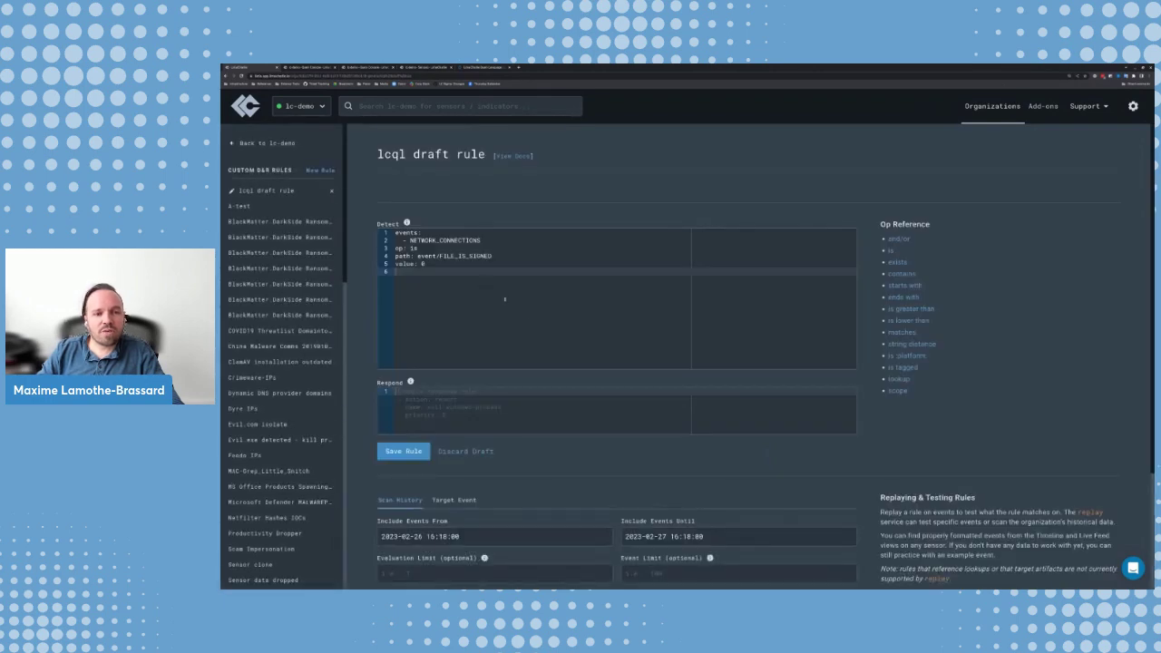
{"action": "key", "text": "ctrl+a"}
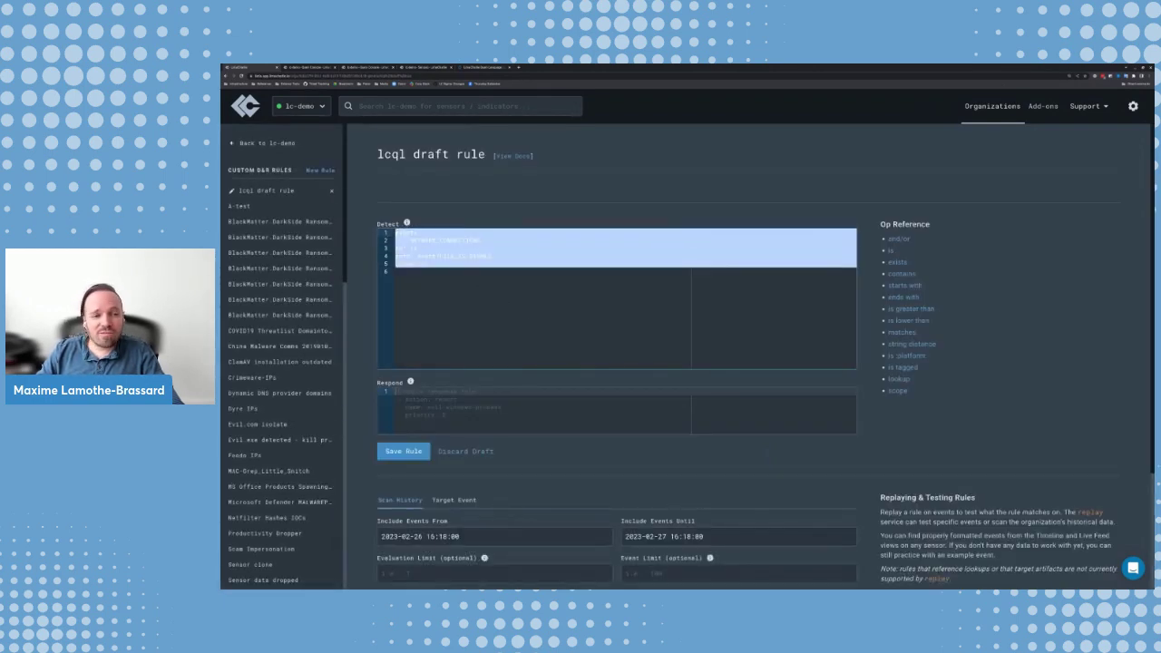
{"action": "left_click", "coordinate": [490, 263]}
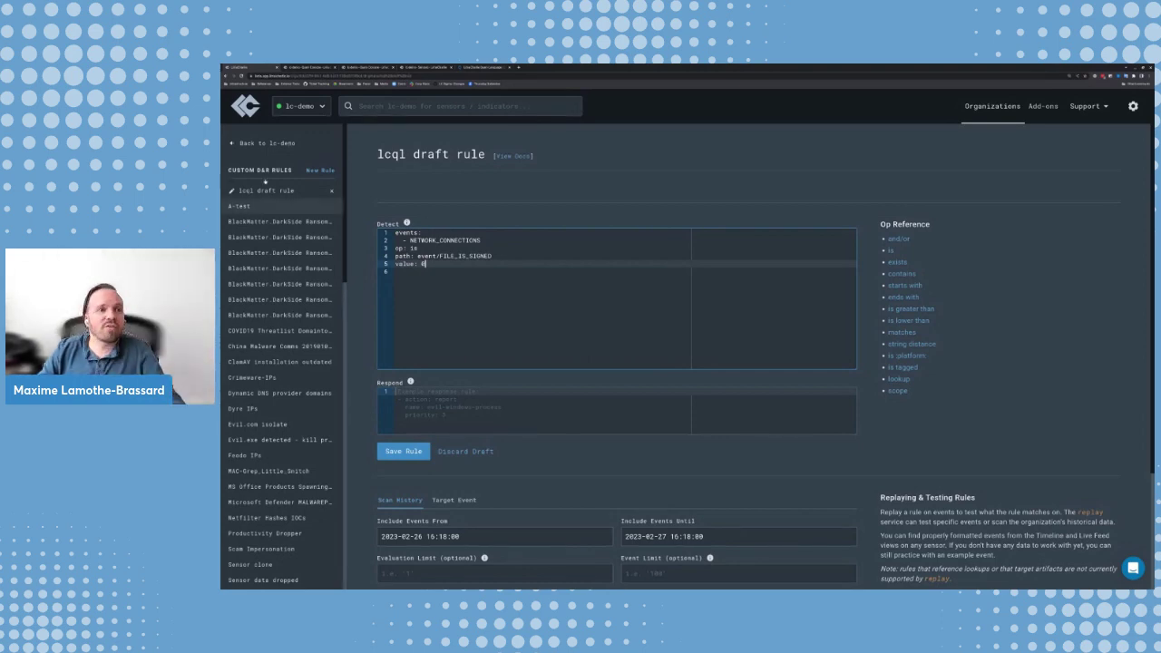
Switch to the prepared DNS_REQUEST query for '.net' domains and examine the COUNT(event) part of its projection.
{"action": "left_click", "coordinate": [308, 67]}
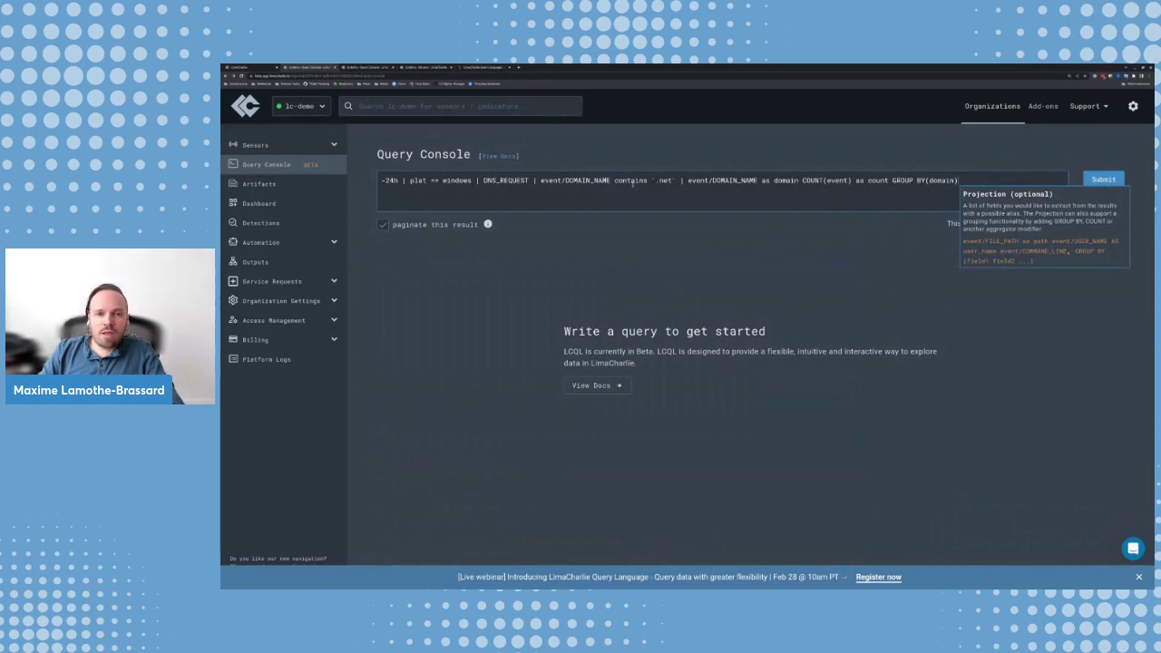
{"action": "mouse_move", "coordinate": [632, 182]}
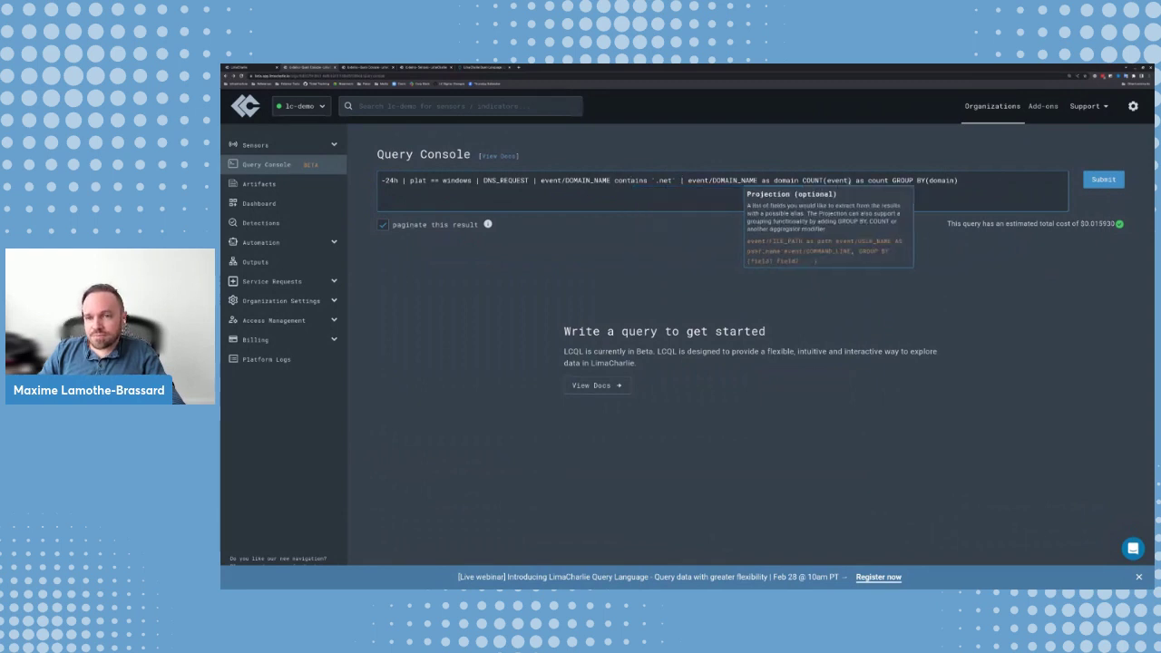
{"action": "left_click_drag", "start_coordinate": [803, 181], "coordinate": [850, 181]}
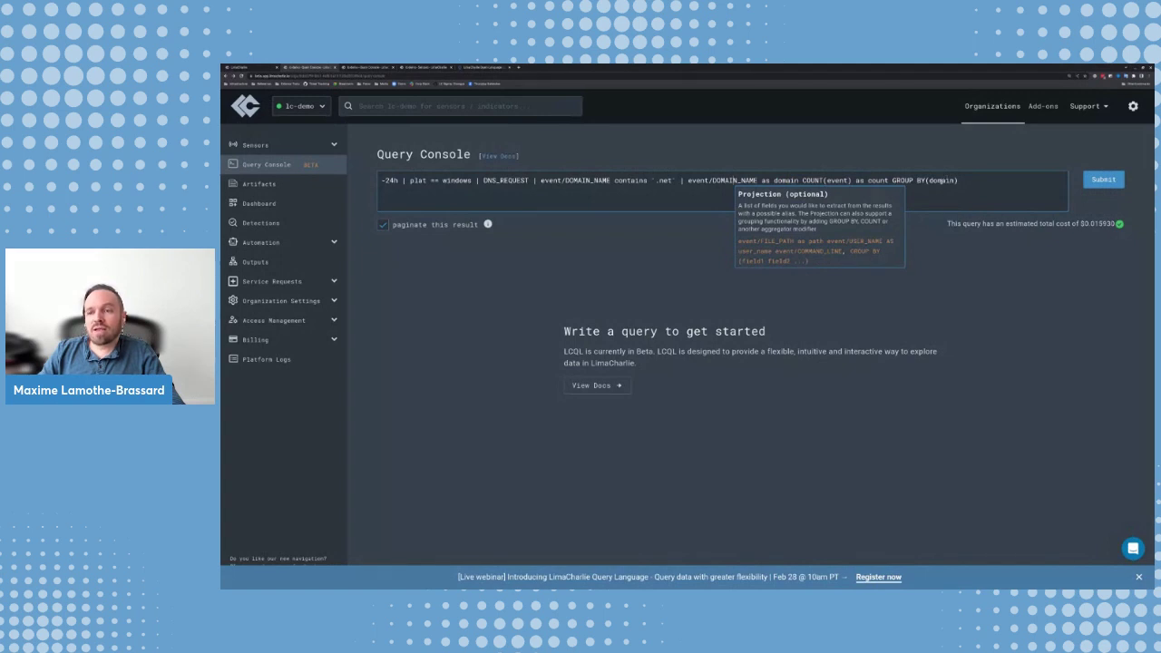
Run the DNS_REQUEST query grouped by domain, dismissing the webinar banner, and look through the per-domain counts.
{"action": "left_click", "coordinate": [971, 179]}
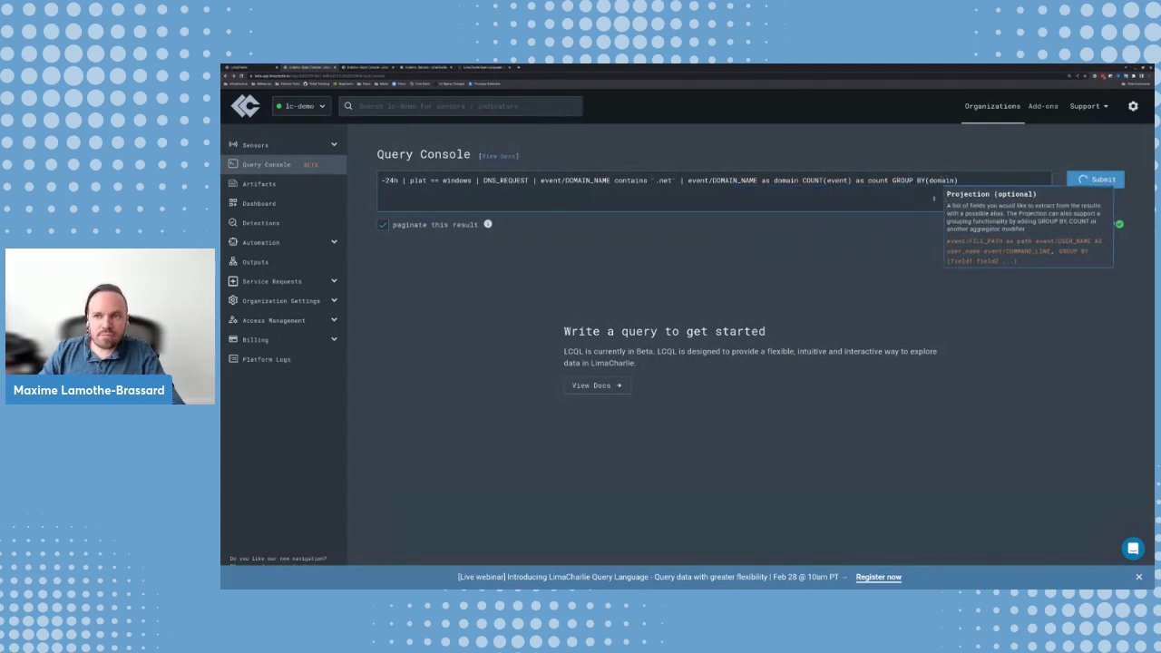
{"action": "left_click", "coordinate": [1087, 180]}
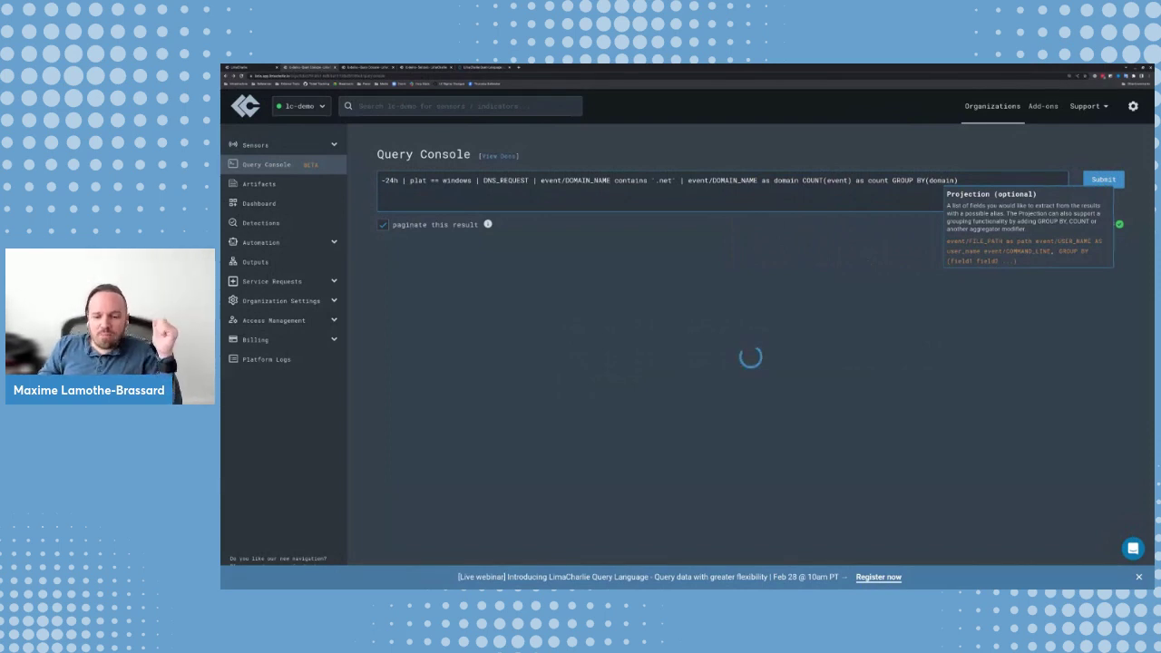
{"action": "left_click", "coordinate": [1138, 577]}
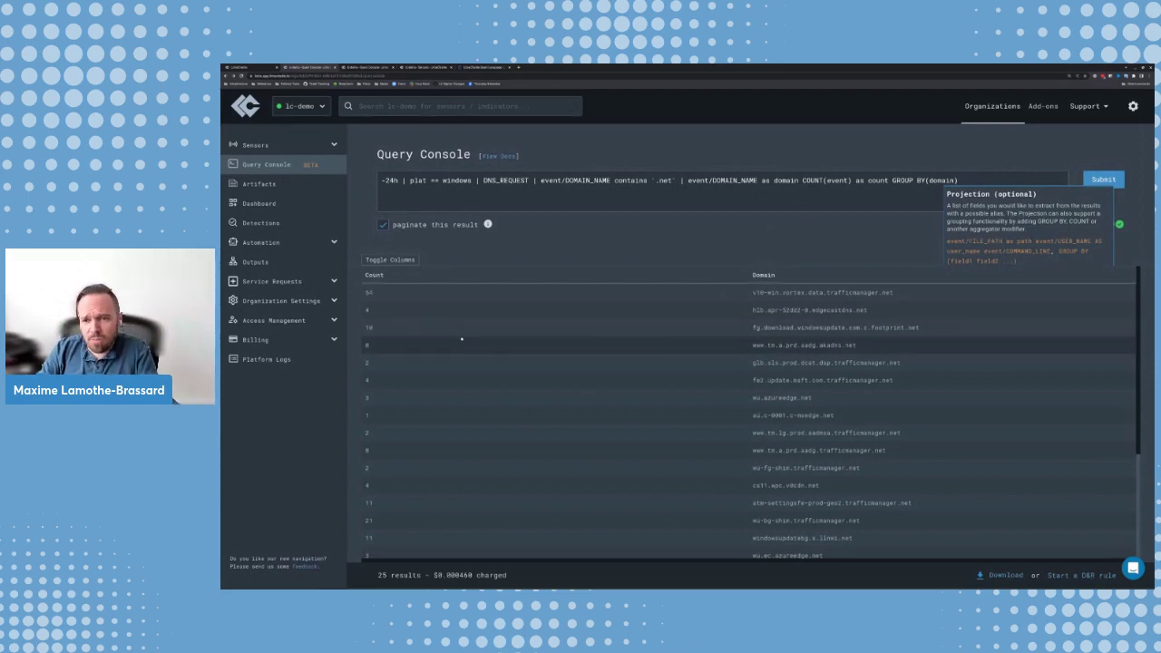
{"action": "scroll", "coordinate": [462, 340], "scroll_direction": "down", "scroll_amount": 3}
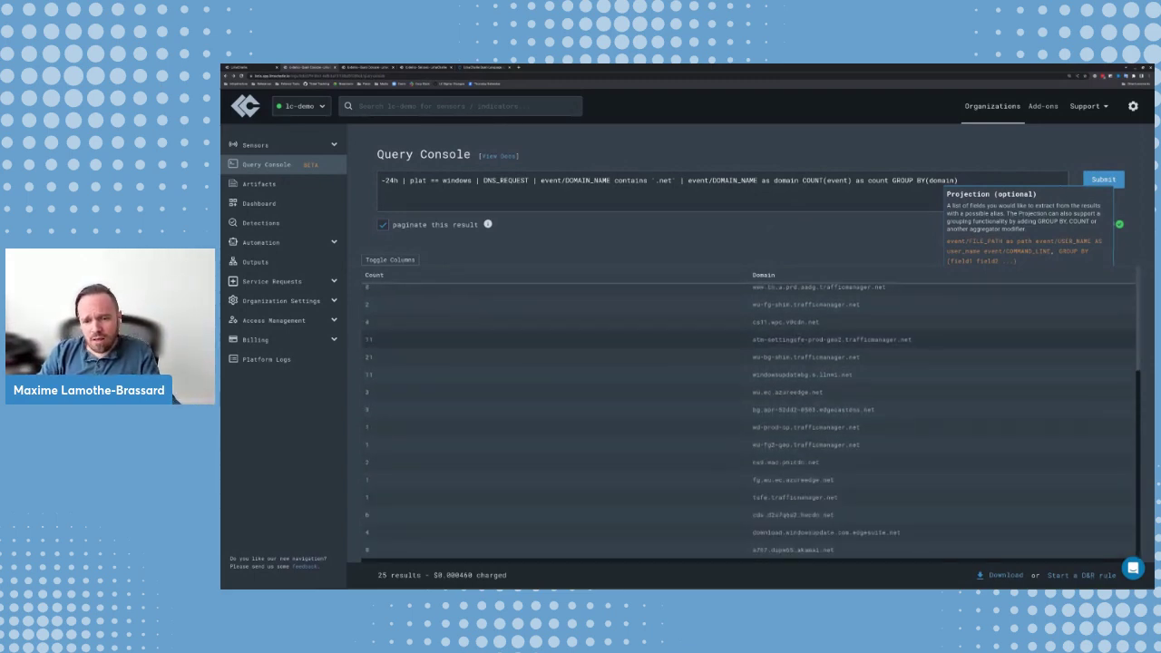
{"action": "scroll", "coordinate": [574, 388], "scroll_direction": "up", "scroll_amount": 3}
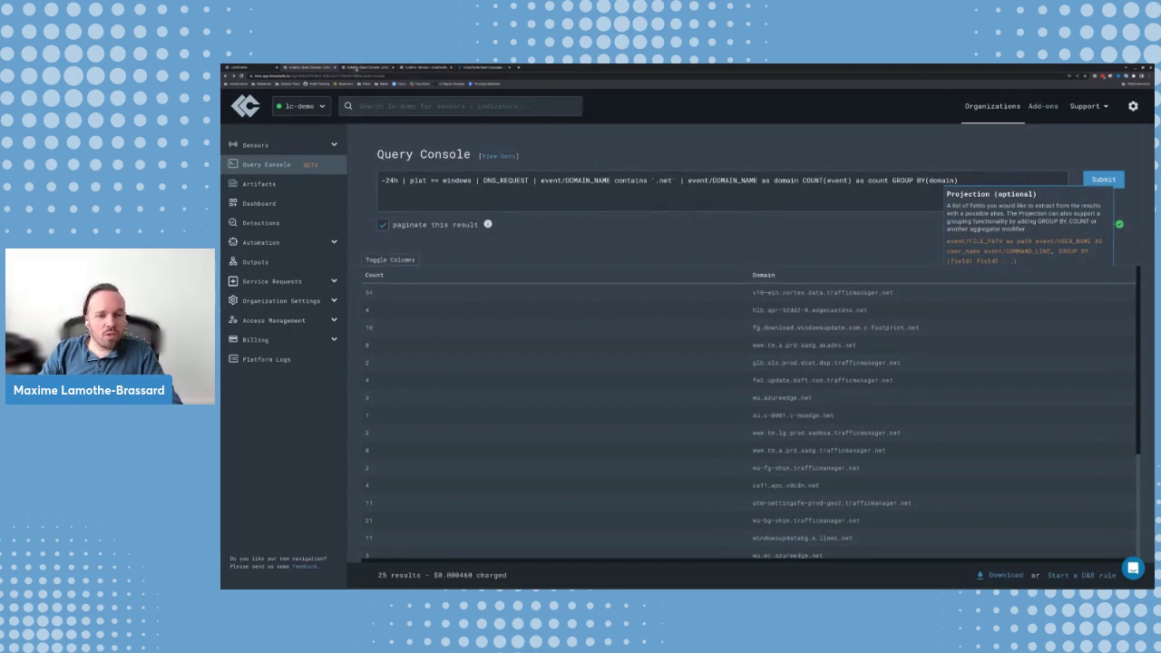
Remove the whole projection and its preceding pipe from the DNS_REQUEST query, ending it at event/DOMAIN_NAME contains '.net'.
{"action": "left_click", "coordinate": [367, 69]}
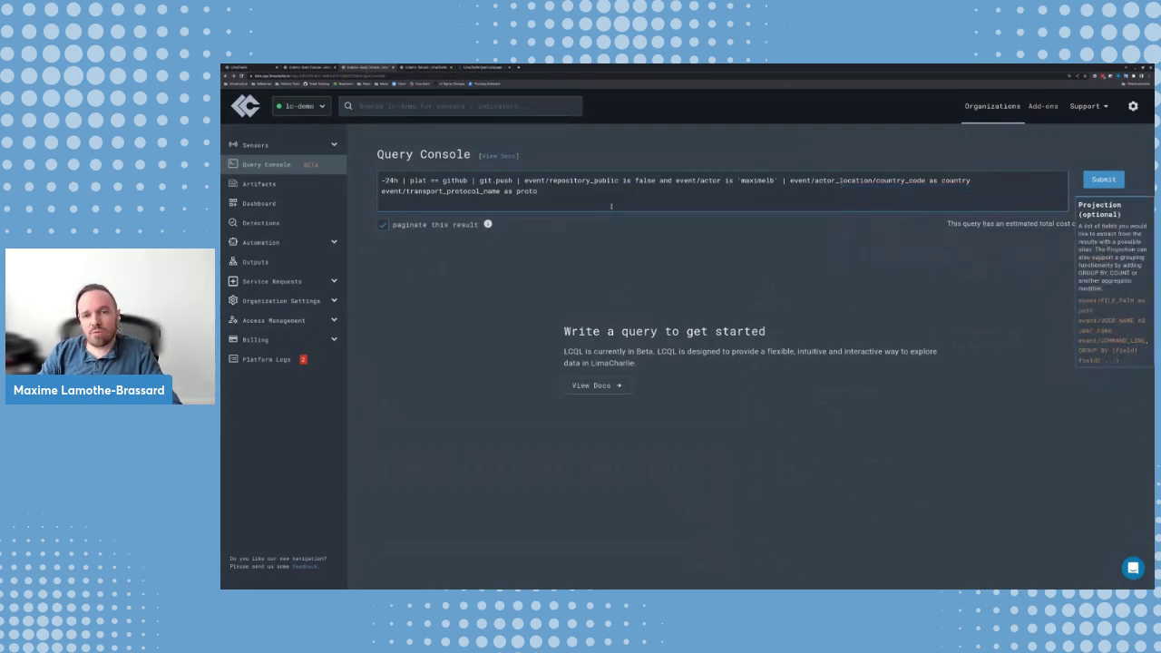
{"action": "key", "text": "ctrl+shift+Tab"}
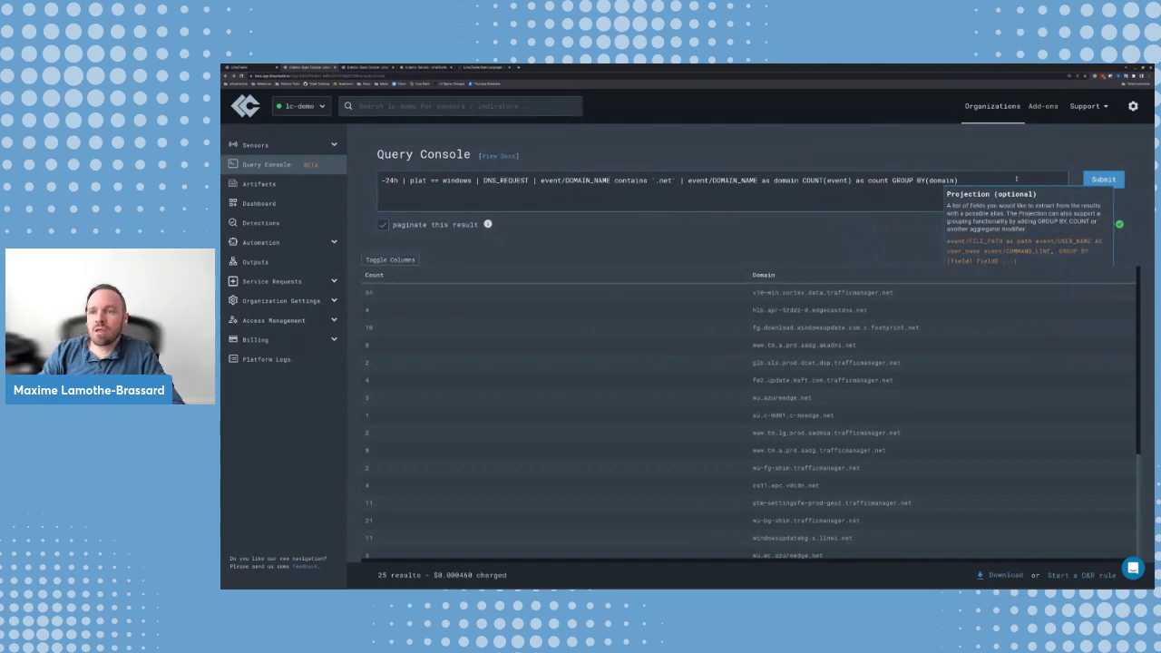
{"action": "key", "text": "ctrl+shift+Left"}
{"action": "key", "text": "ctrl+shift+Left"}
{"action": "key", "text": "ctrl+shift+Left"}
{"action": "key", "text": "ctrl+shift+Left"}
{"action": "key", "text": "ctrl+shift+Left"}
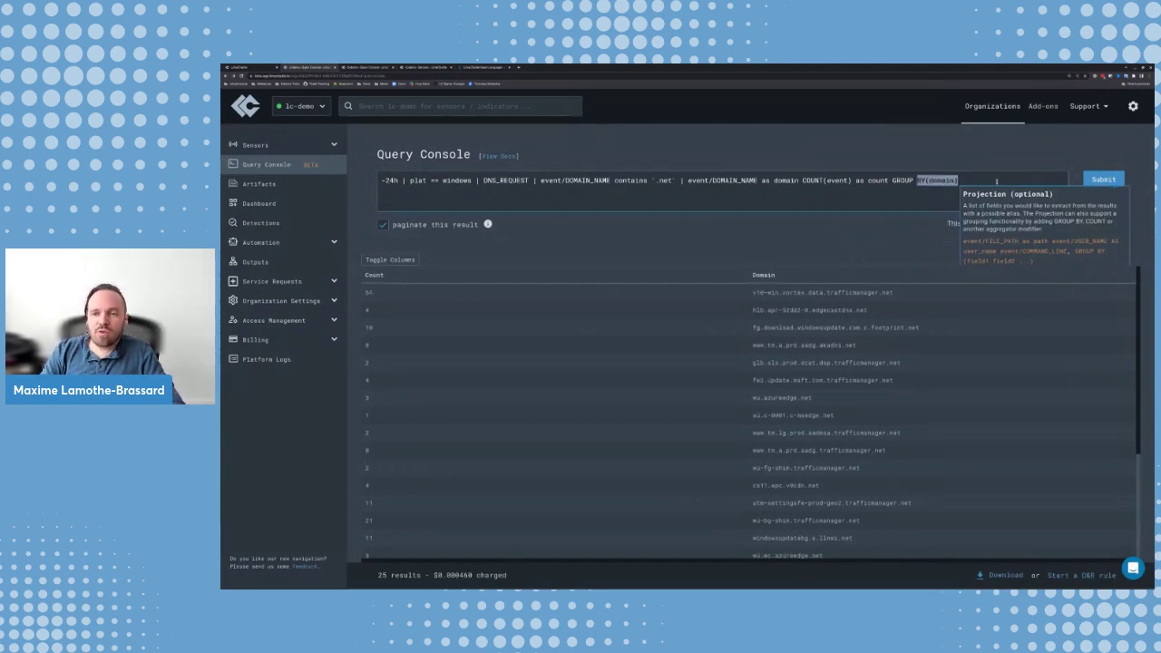
{"action": "key", "text": "ctrl+shift+Left"}
{"action": "key", "text": "ctrl+shift+Left"}
{"action": "key", "text": "ctrl+shift+Left"}
{"action": "key", "text": "ctrl+shift+Left"}
{"action": "key", "text": "ctrl+shift+Left"}
{"action": "key", "text": "ctrl+shift+Left"}
{"action": "key", "text": "ctrl+shift+Left"}
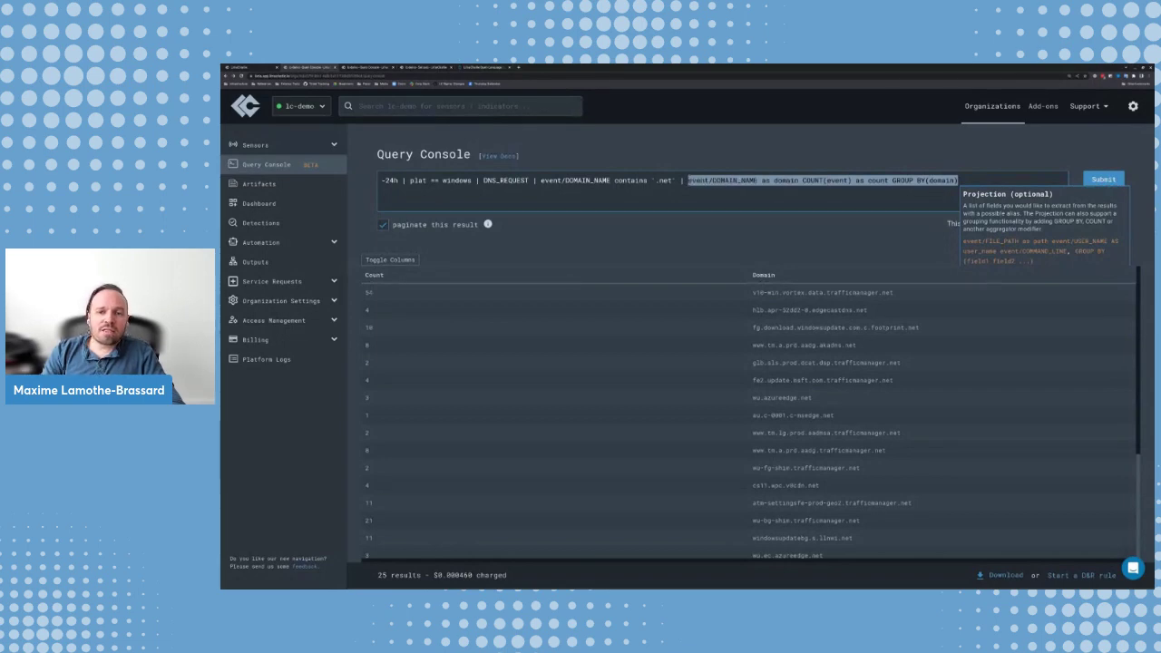
{"action": "key", "text": "BackSpace"}
{"action": "key", "text": "BackSpace"}
{"action": "key", "text": "BackSpace"}
{"action": "key", "text": "BackSpace"}
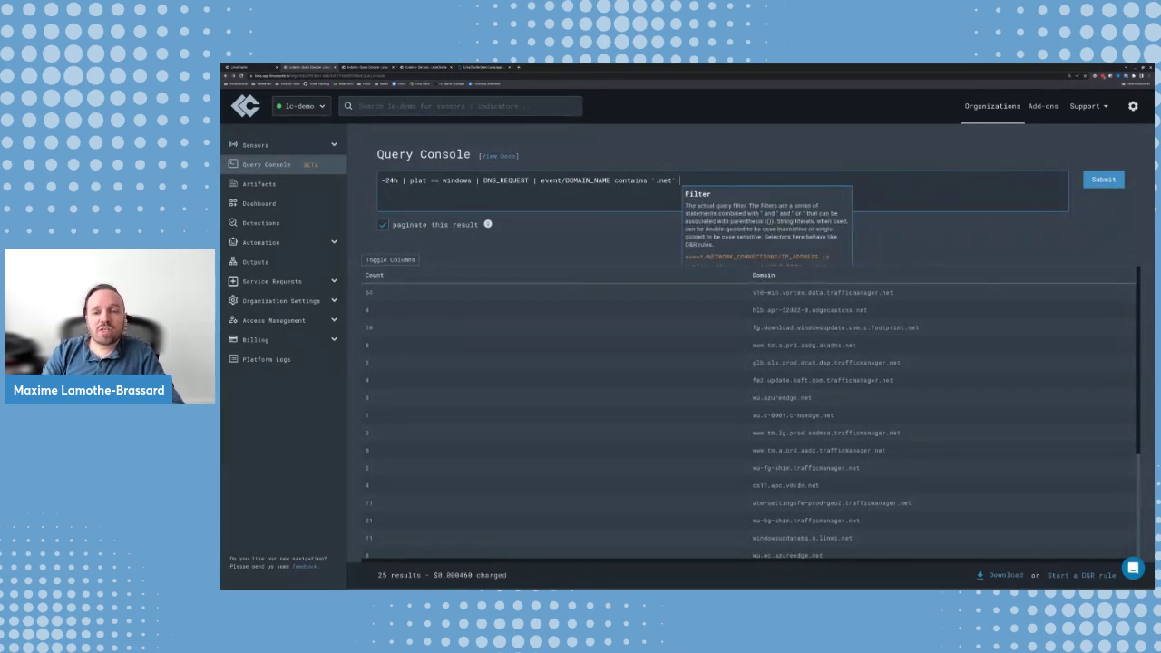
{"action": "key", "text": "BackSpace"}
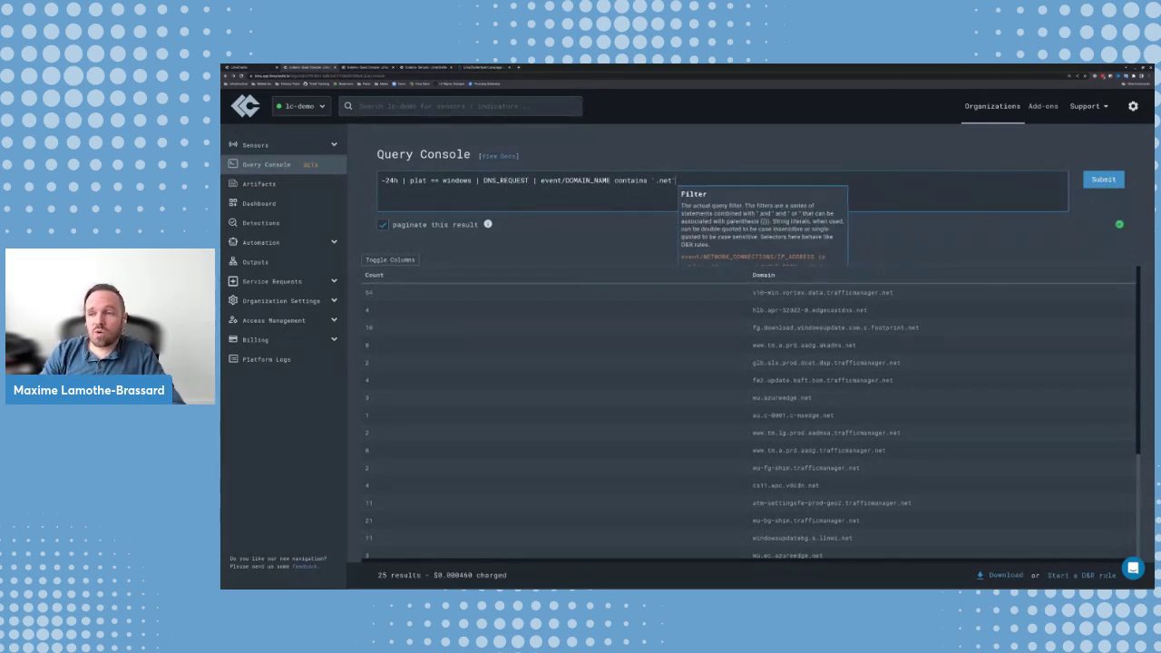
Run the DNS_REQUEST query for '.net' domains without a projection and look across all the returned event and routing columns.
{"action": "key", "text": "Return"}
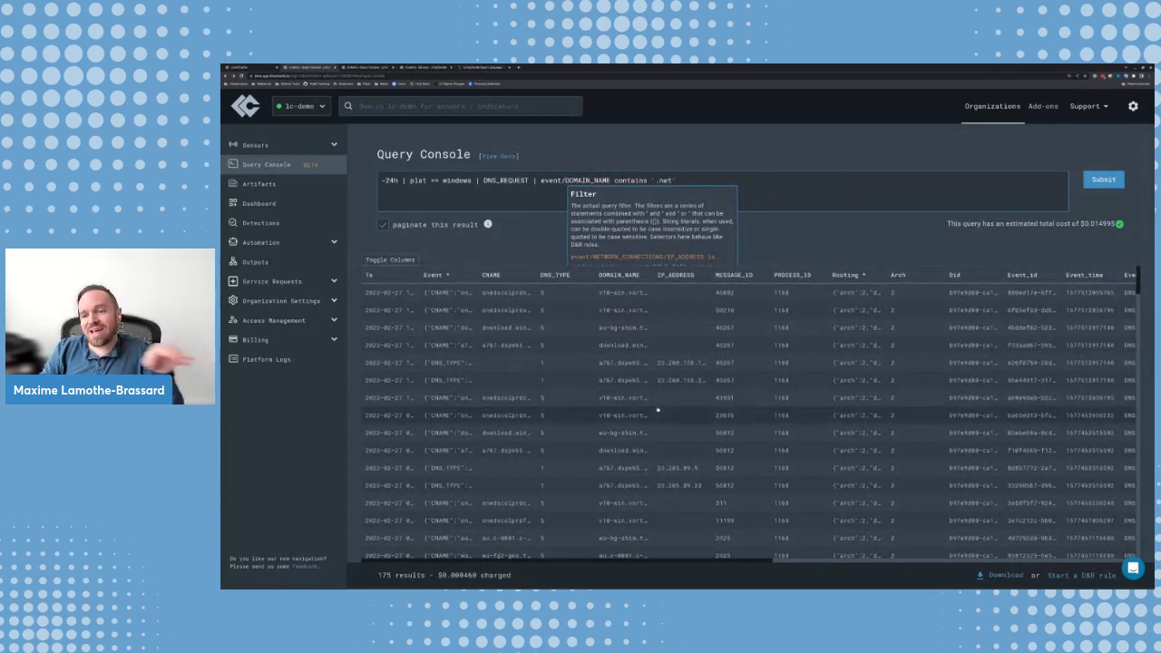
{"action": "scroll", "coordinate": [658, 410], "scroll_direction": "right", "scroll_amount": 6}
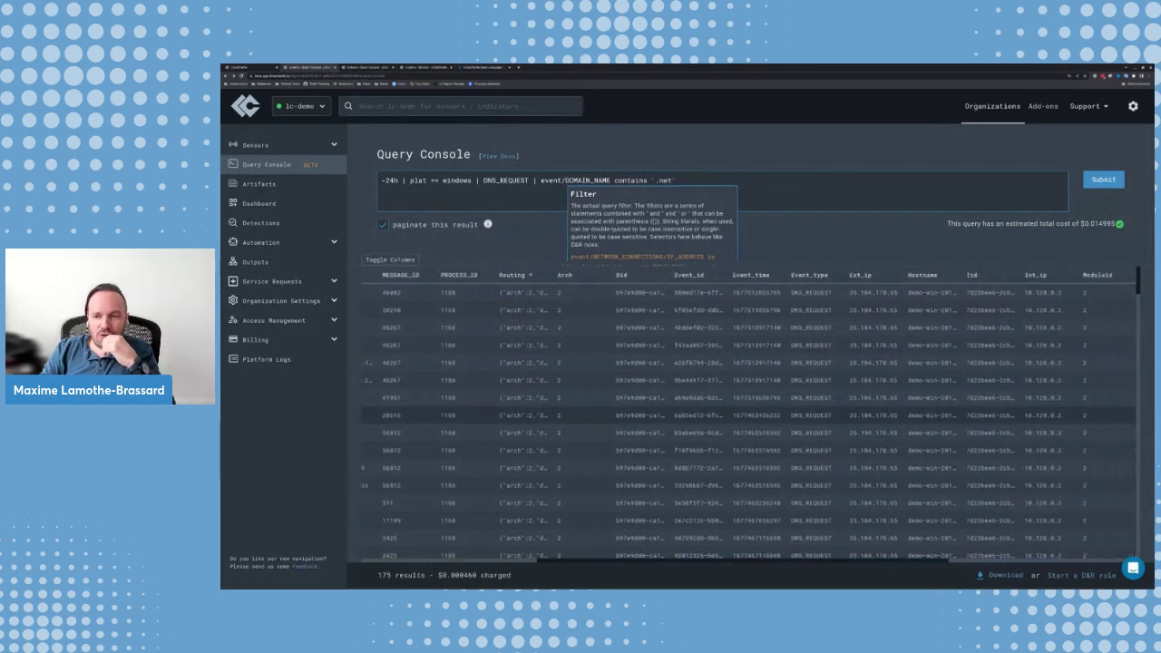
{"action": "scroll", "coordinate": [749, 418], "scroll_direction": "right", "scroll_amount": 5}
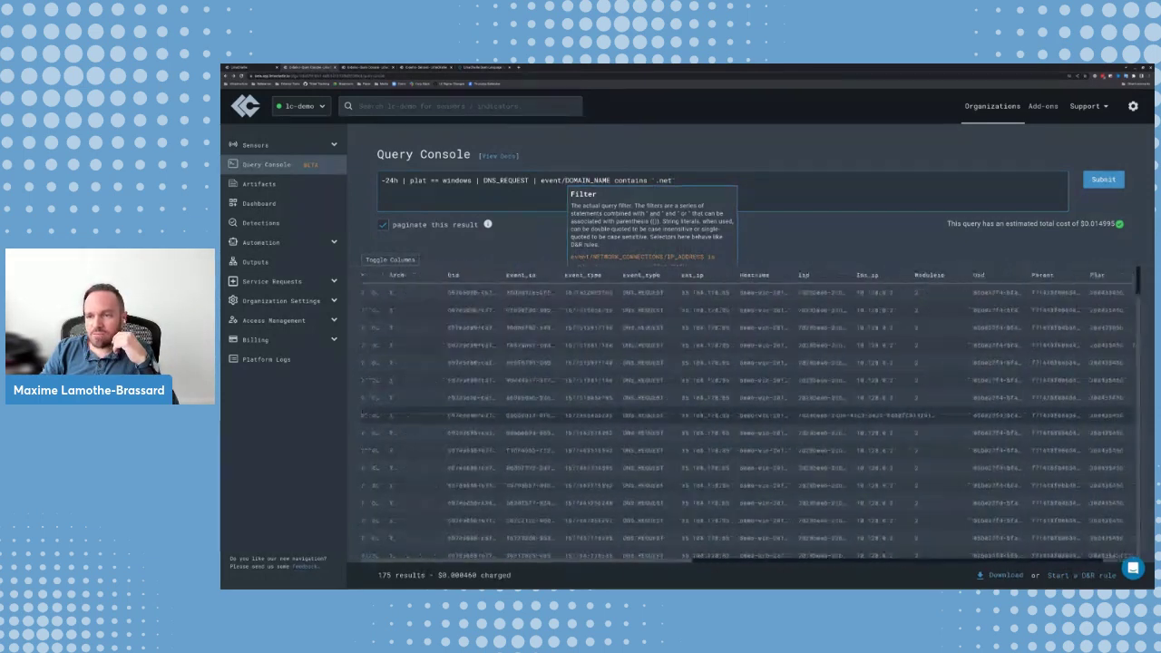
{"action": "scroll", "coordinate": [749, 419], "scroll_direction": "left", "scroll_amount": 10}
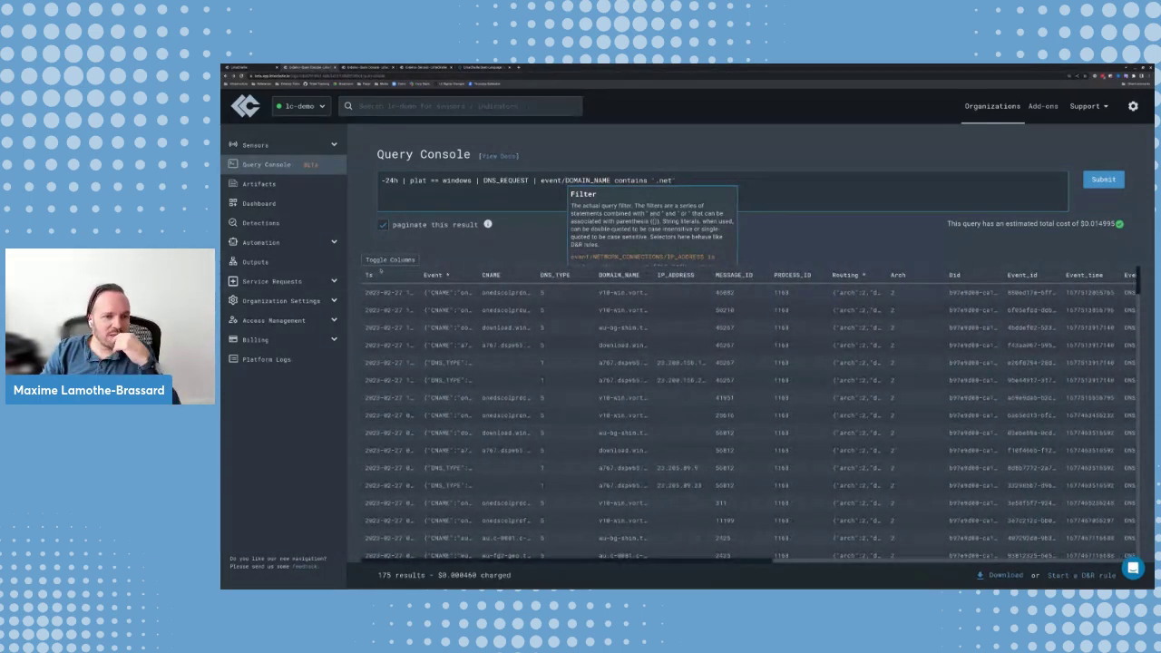
Limit the displayed result fields to ts, the event's CNAME and DOMAIN_NAME, and the routing hostname.
{"action": "left_click", "coordinate": [388, 260]}
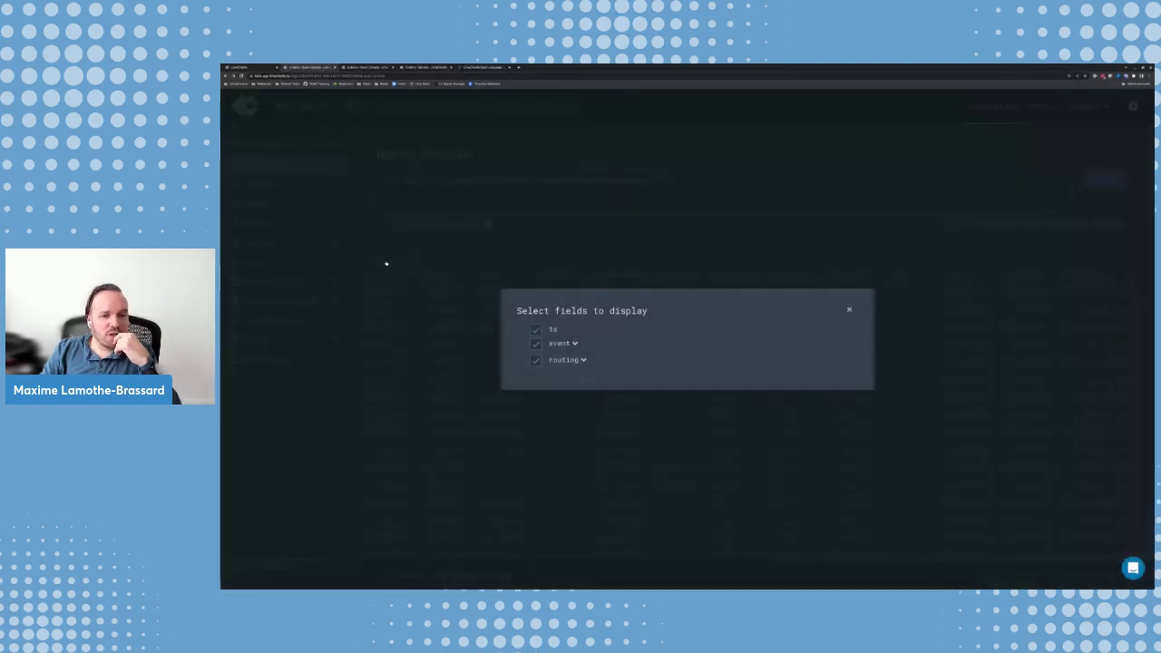
{"action": "left_click", "coordinate": [582, 359]}
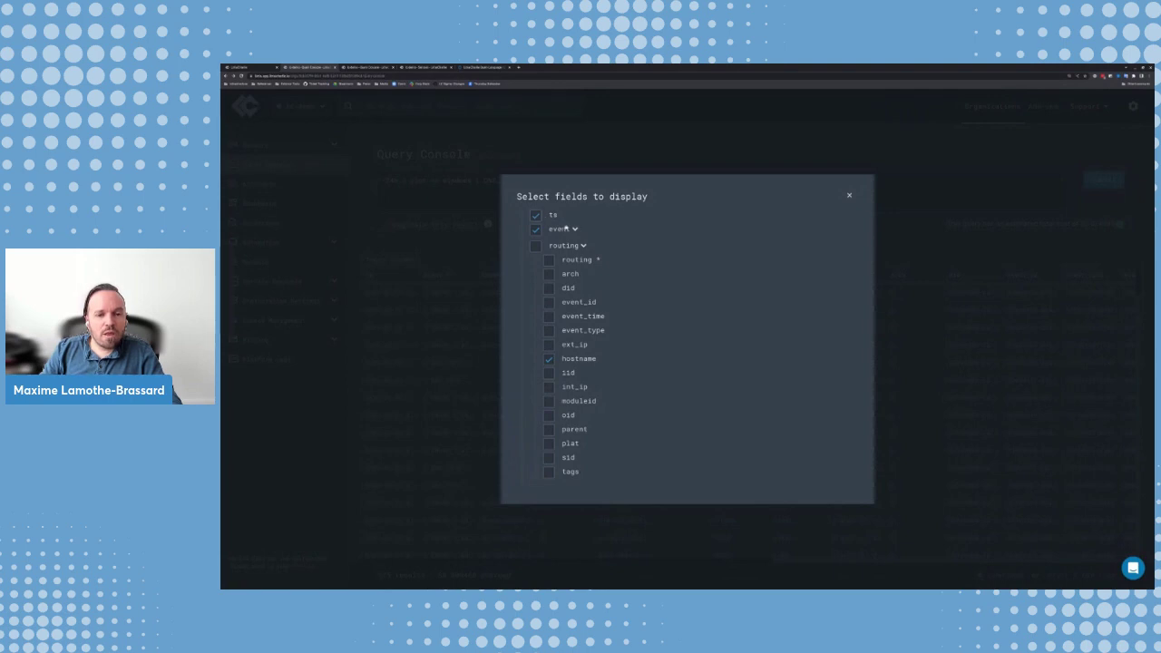
{"action": "left_click", "coordinate": [575, 228]}
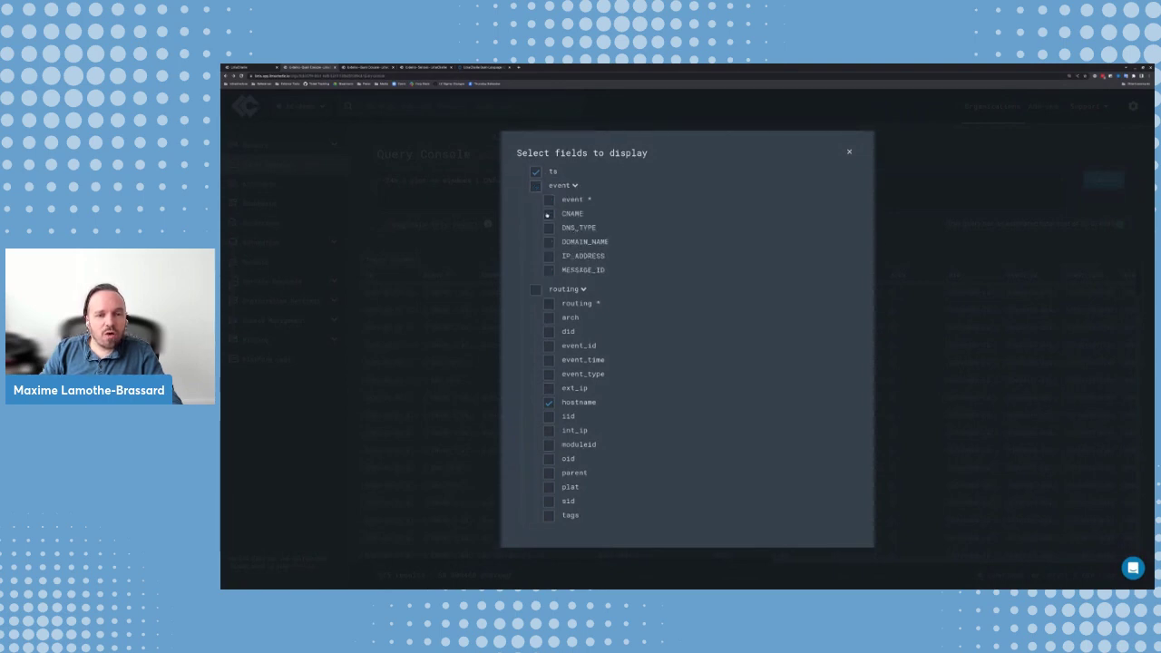
{"action": "left_click", "coordinate": [547, 215]}
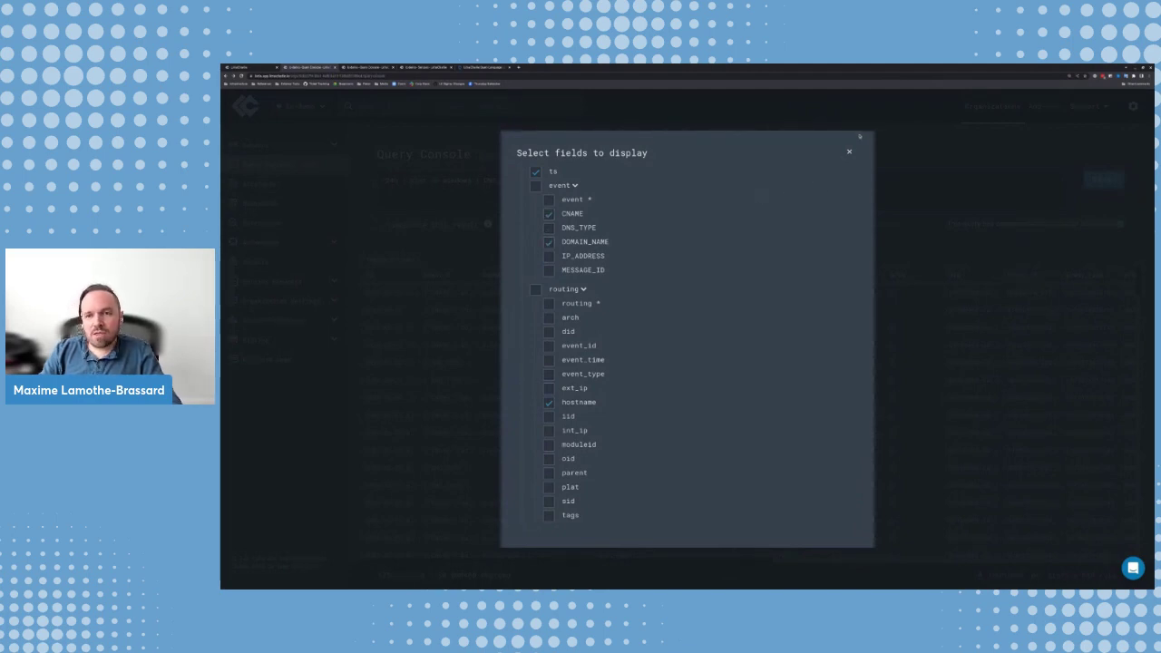
{"action": "left_click", "coordinate": [860, 136]}
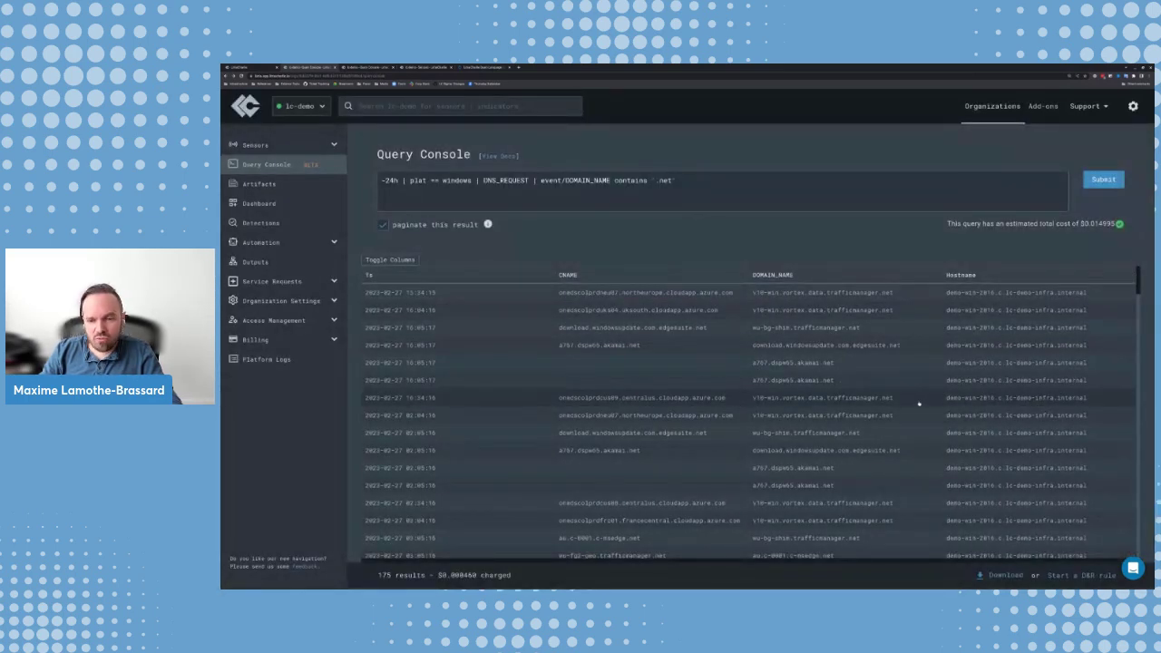
Examine the JSON and CSV download options for the query results and close them without downloading.
{"action": "scroll", "coordinate": [919, 404], "scroll_direction": "down", "scroll_amount": 10}
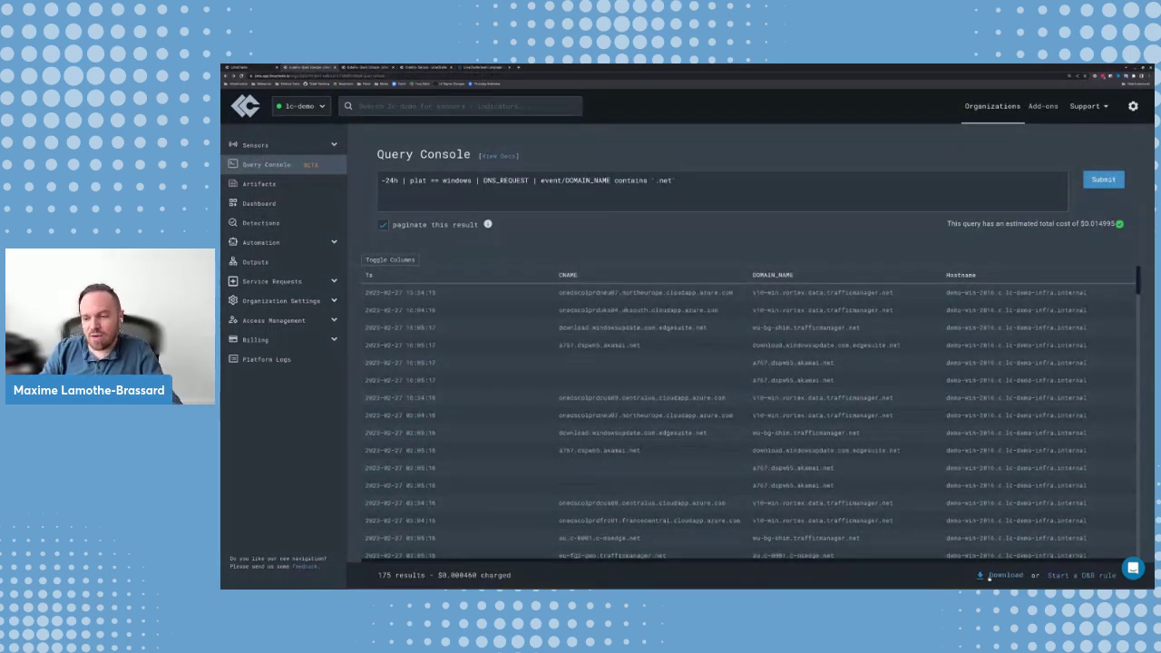
{"action": "left_click", "coordinate": [998, 576]}
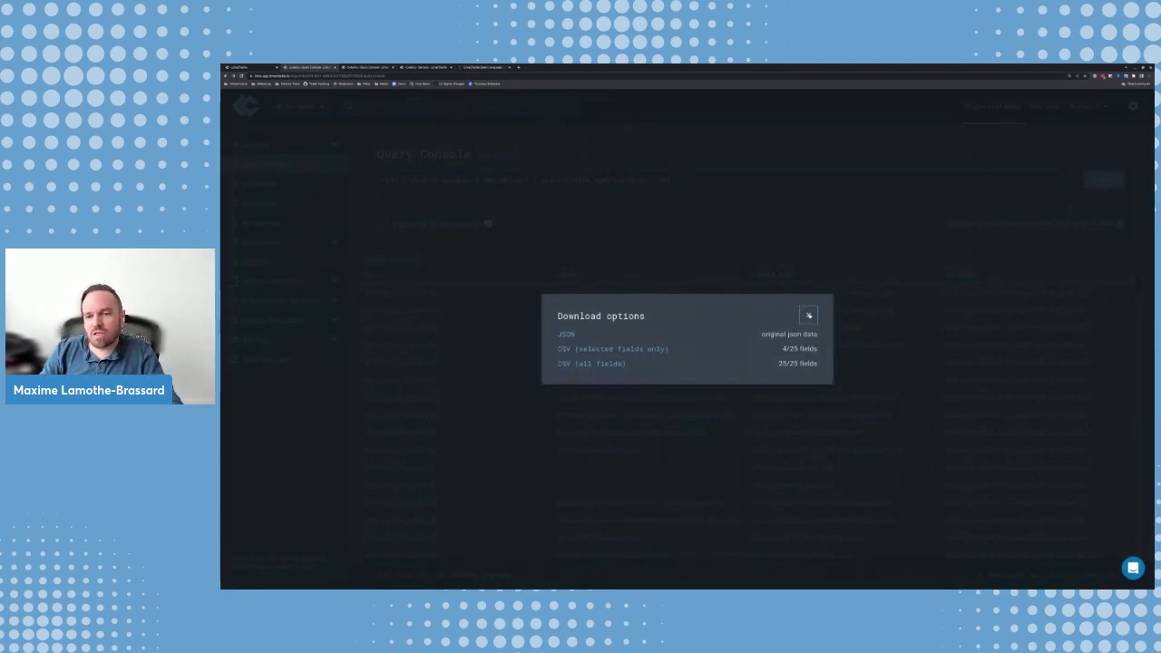
{"action": "left_click", "coordinate": [809, 314]}
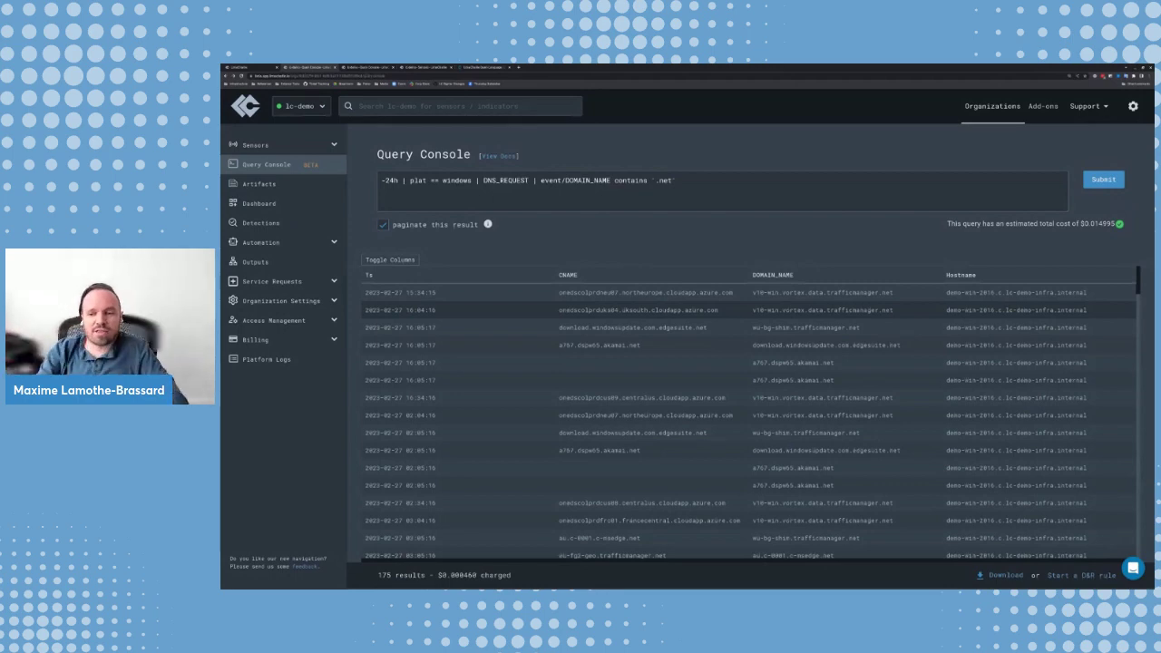
Look through the DNS result rows and compare the query's estimated total cost with the amount actually charged.
{"action": "scroll", "coordinate": [905, 344], "scroll_direction": "down", "scroll_amount": 10}
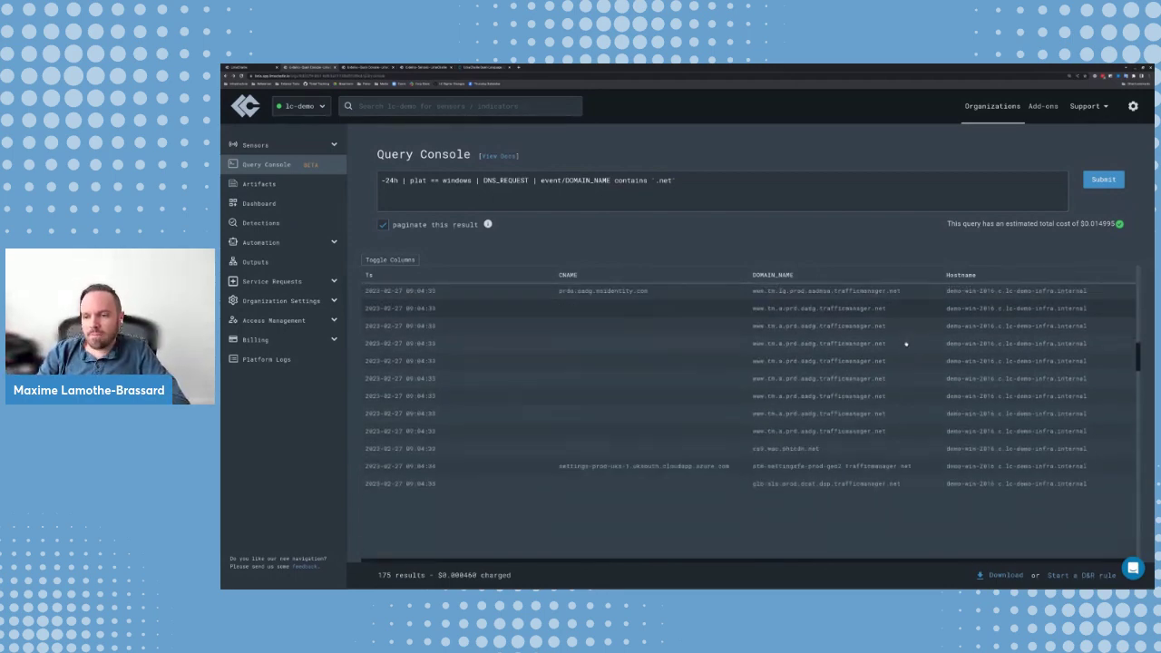
{"action": "scroll", "coordinate": [905, 344], "scroll_direction": "down", "scroll_amount": 10}
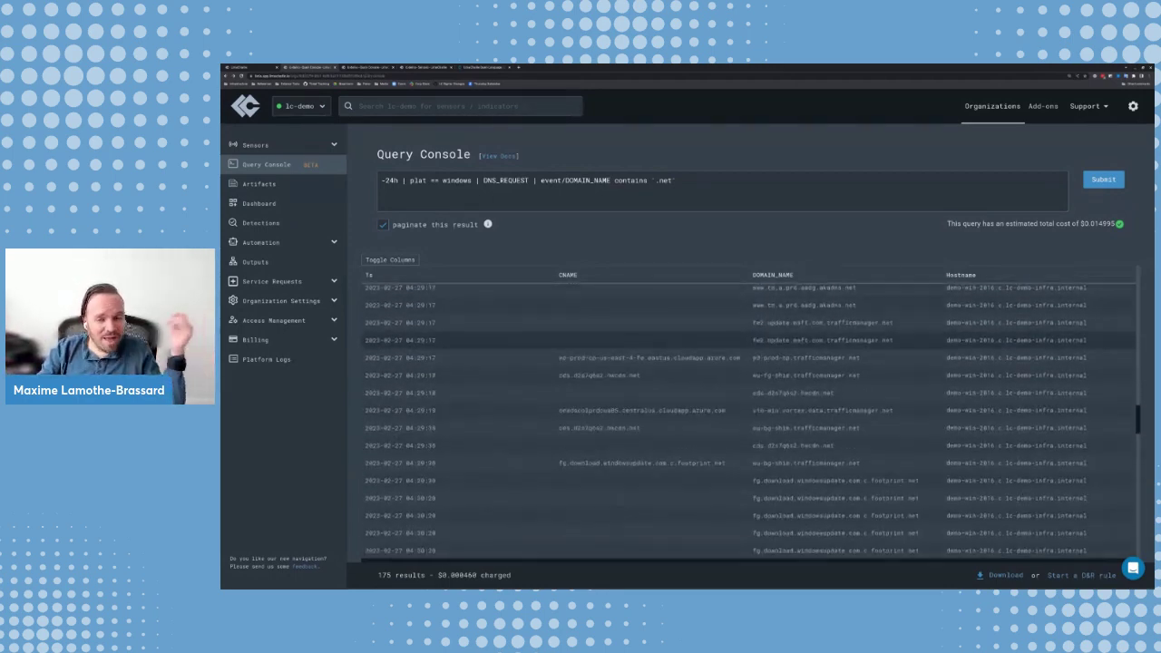
{"action": "scroll", "coordinate": [905, 349], "scroll_direction": "down", "scroll_amount": 10}
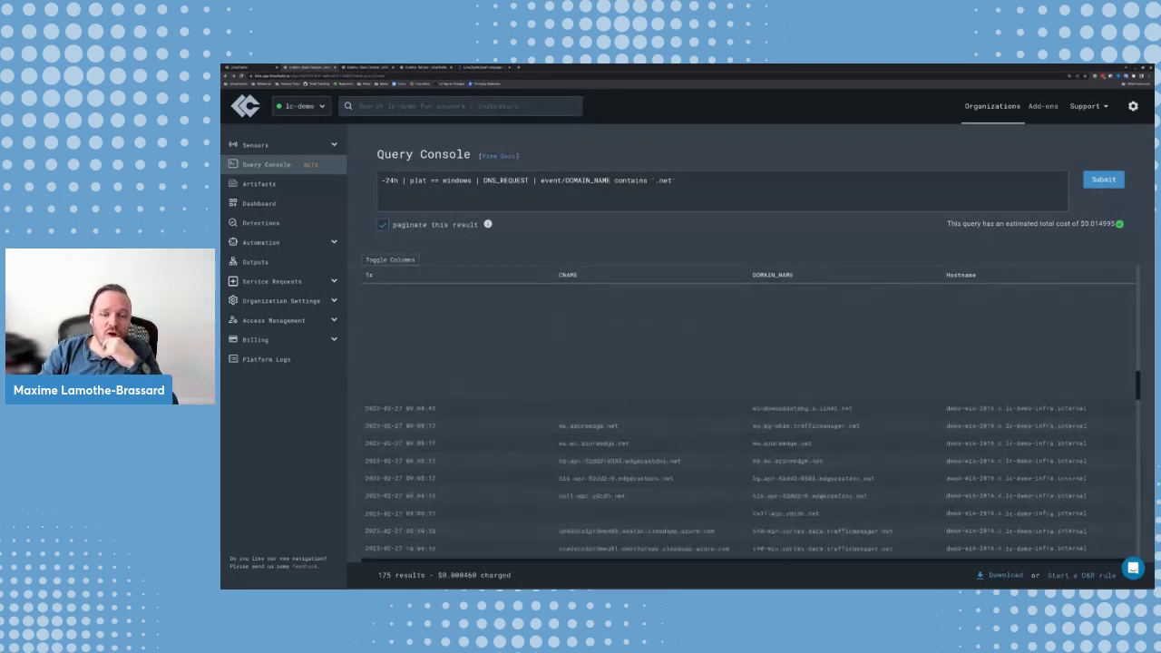
{"action": "scroll", "coordinate": [750, 417], "scroll_direction": "up", "scroll_amount": 15}
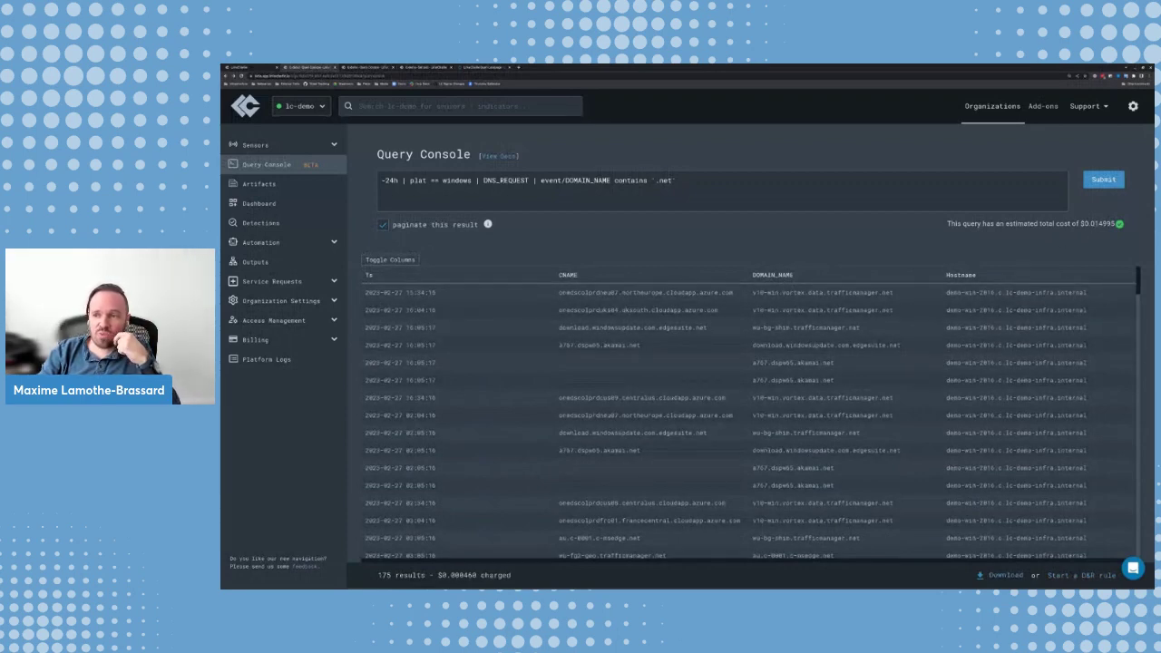
{"action": "left_click_drag", "start_coordinate": [1117, 224], "coordinate": [1076, 228]}
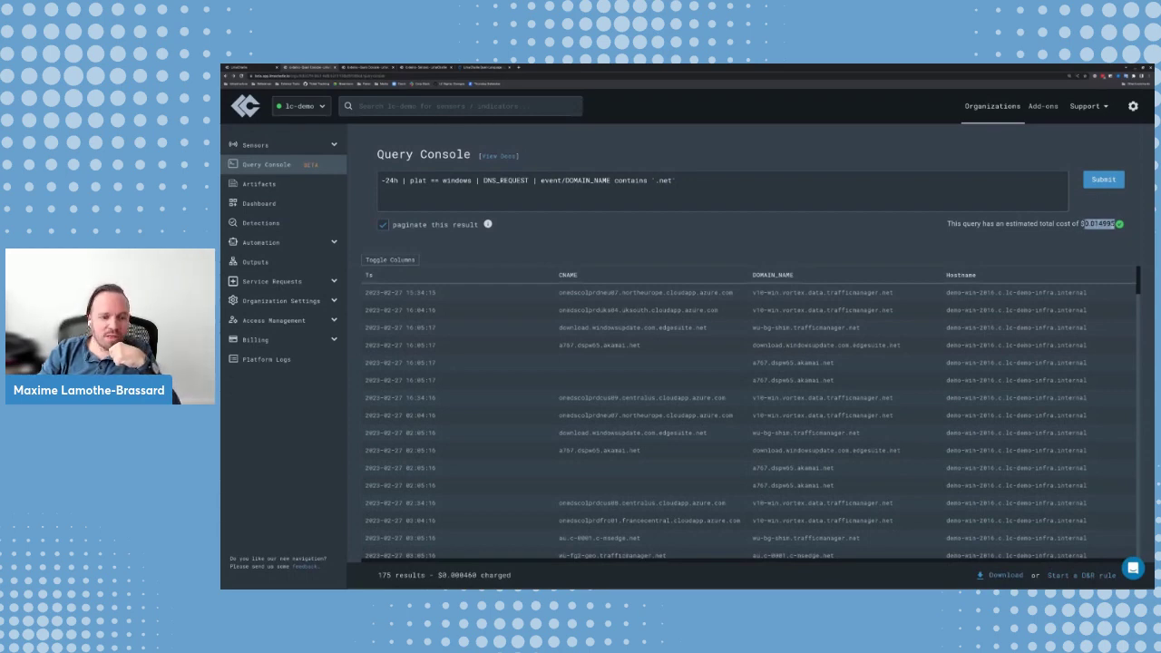
{"action": "left_click_drag", "start_coordinate": [479, 576], "coordinate": [442, 575]}
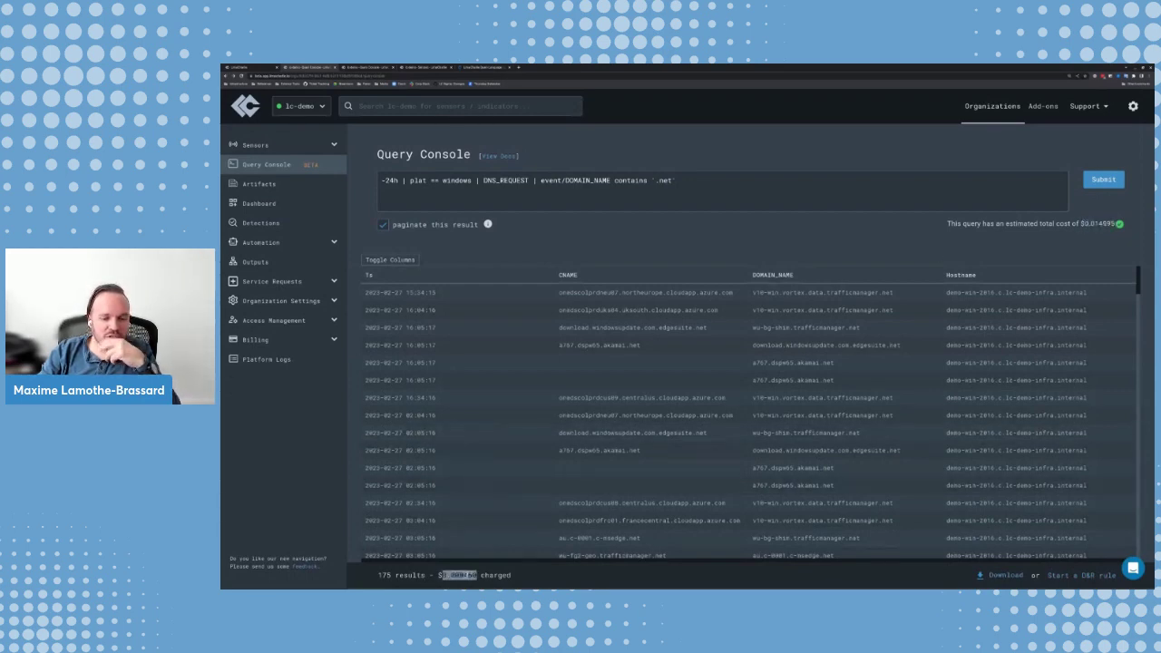